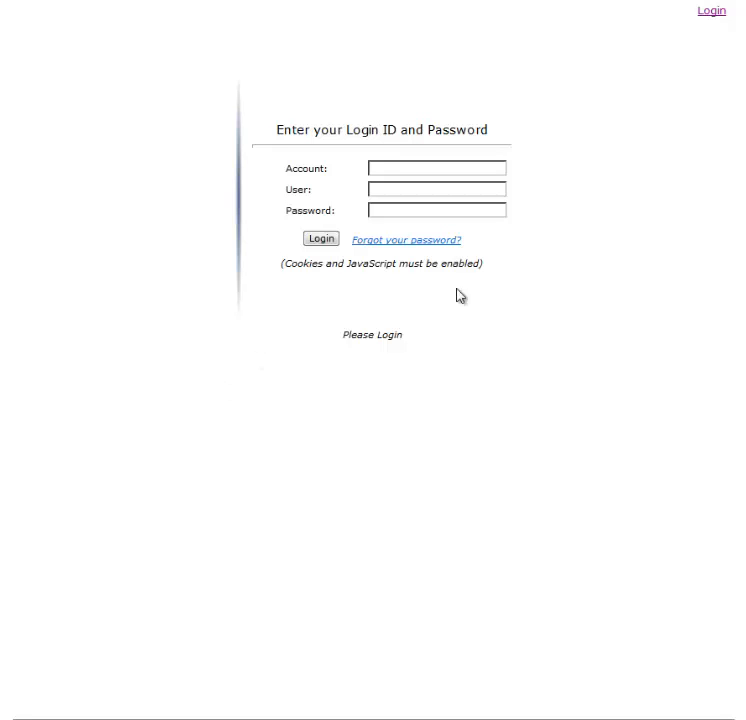
Step: Log in with the account name and the account password, leaving the user name blank
left_click(412, 168)
left_click(411, 168)
type("demo")
left_click(441, 189)
left_click(388, 210)
type("demo")
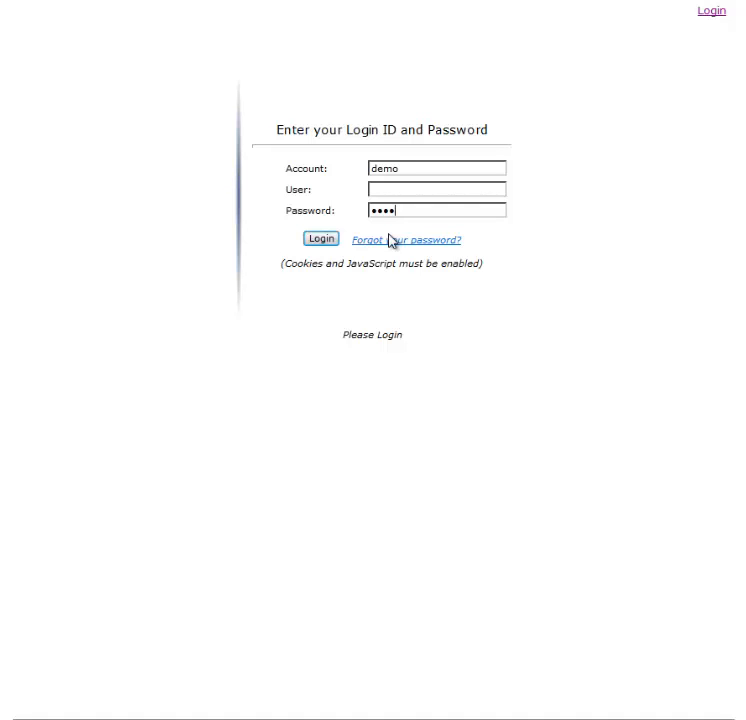
left_click(327, 246)
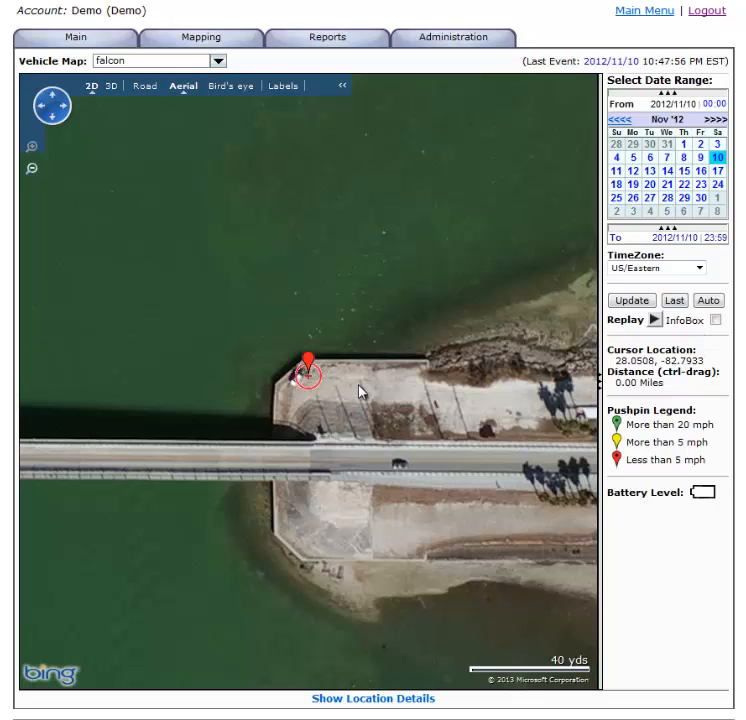
Step: Show Car 74 on the vehicle map and inspect the details of its pushpin
mouse_move(308, 362)
left_click(221, 62)
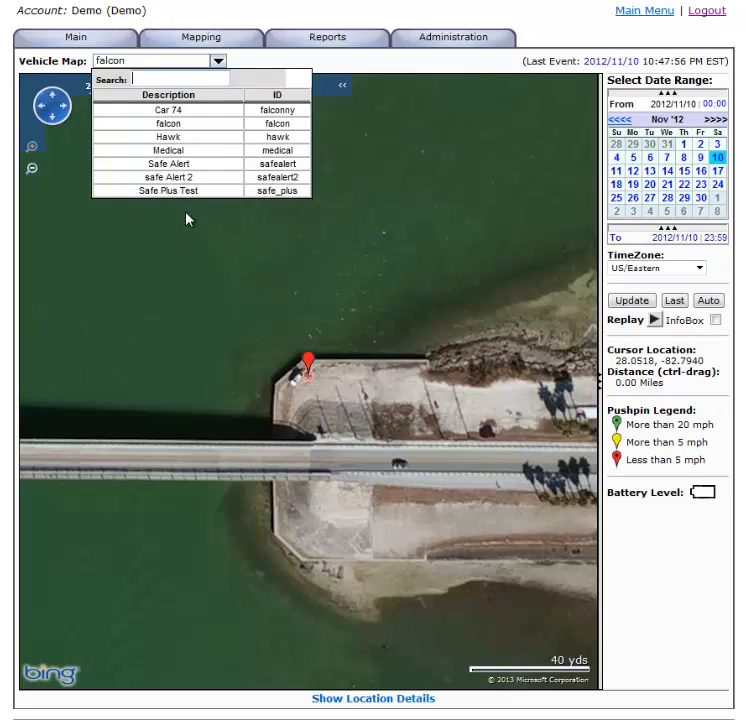
left_click(175, 112)
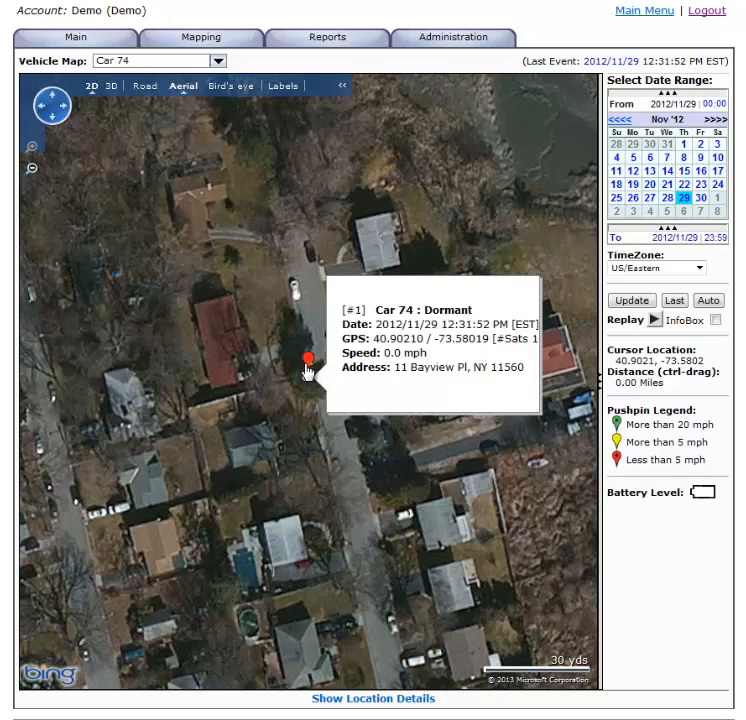
left_click(308, 372)
left_click(308, 372)
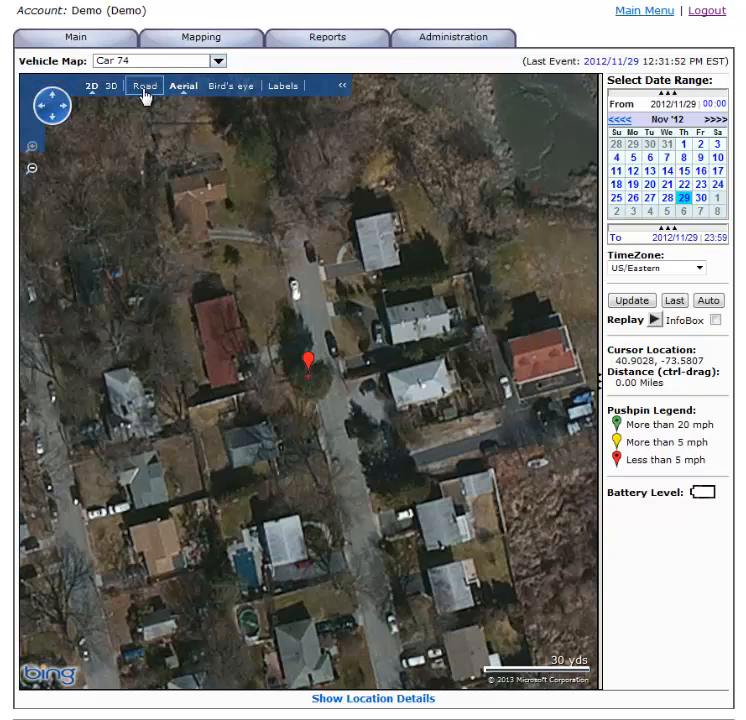
Step: View Car 74's location in road, aerial and bird's eye styles, ending with a bird's eye close-up
left_click(145, 88)
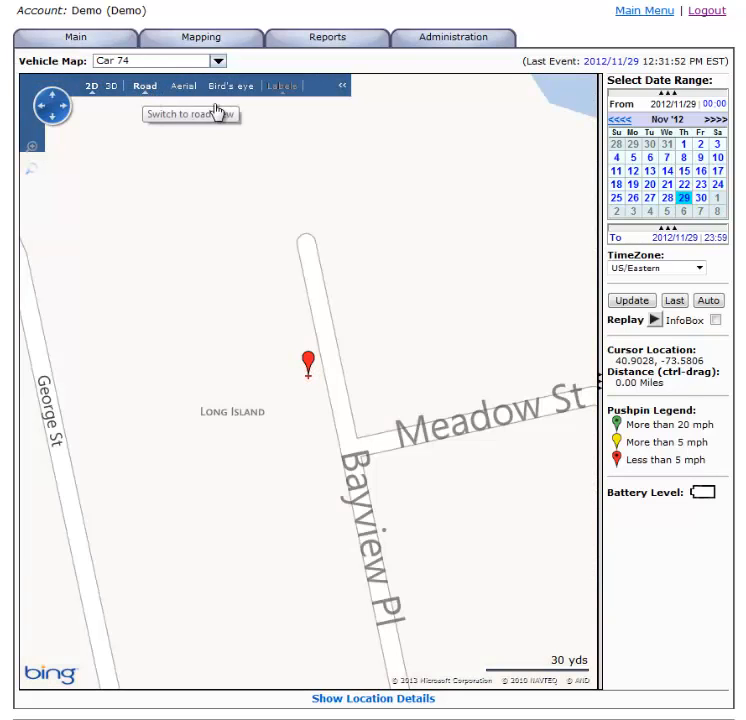
left_click(184, 87)
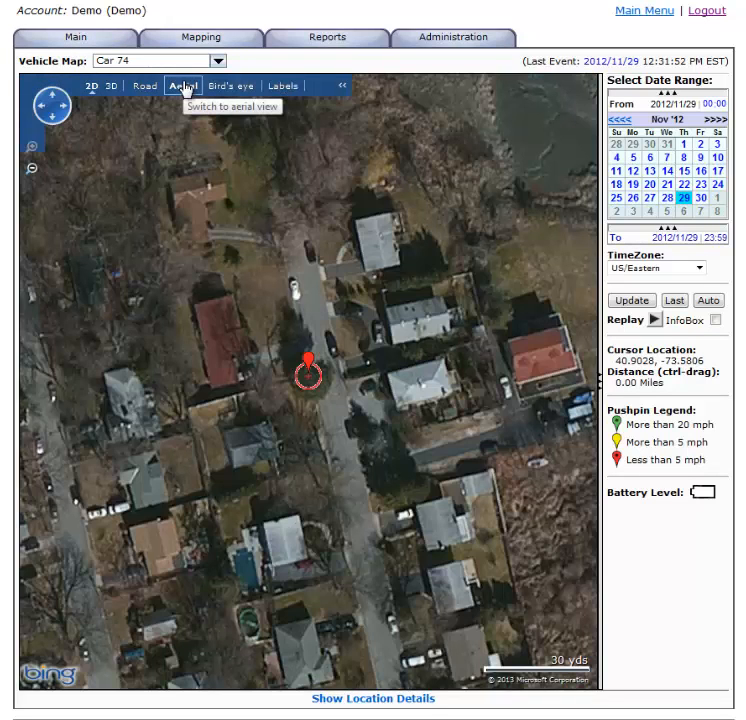
left_click(232, 89)
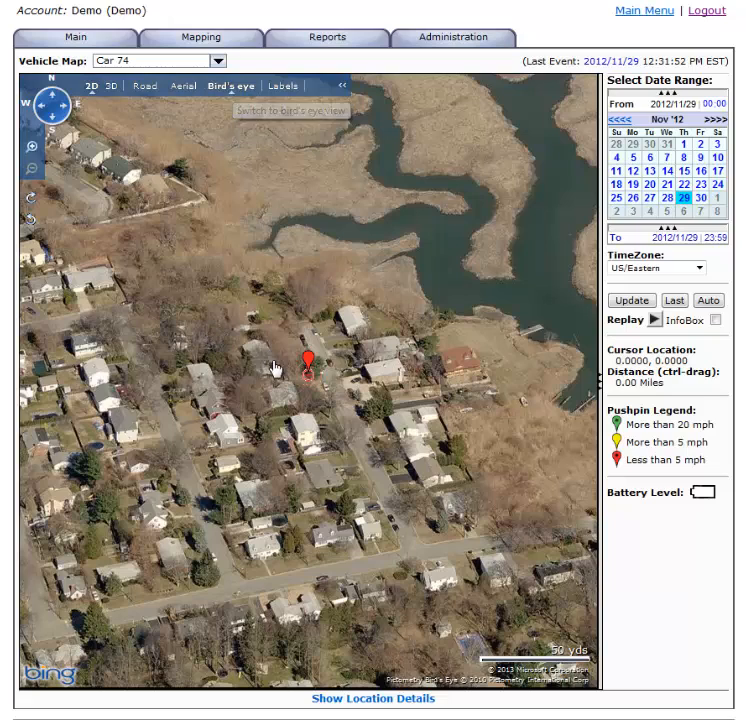
scroll(280, 368, "up", 1)
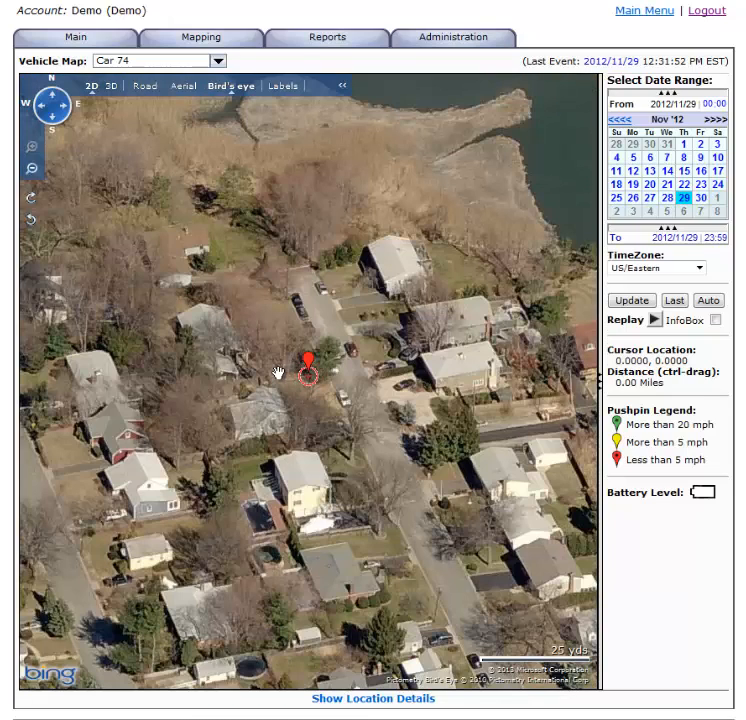
Step: Rotate the bird's eye camera clockwise three times around Car 74's location
left_click(31, 201)
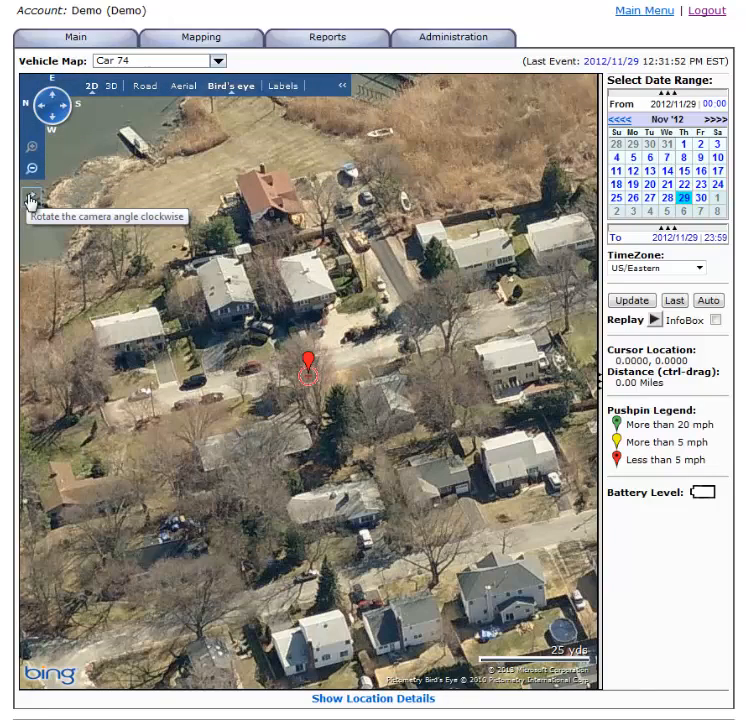
left_click(31, 201)
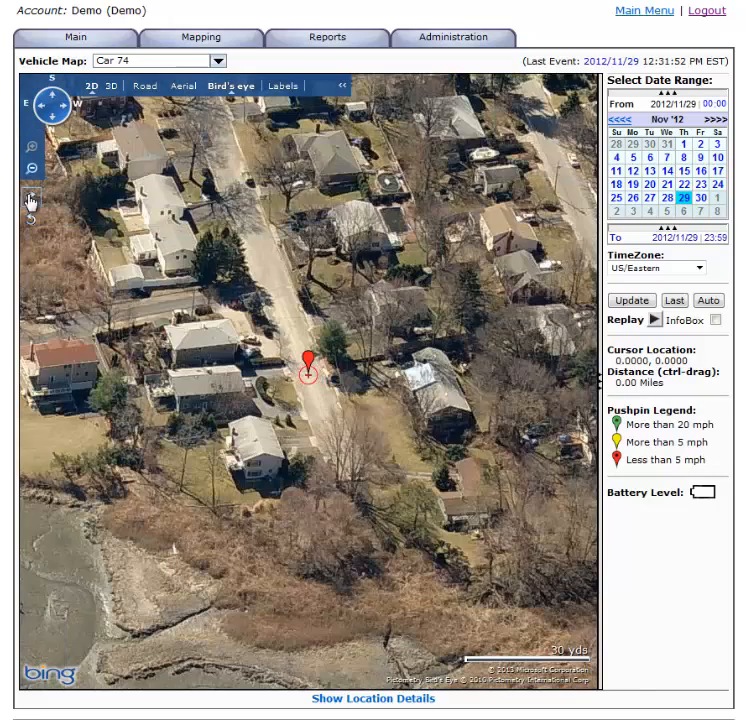
left_click(31, 201)
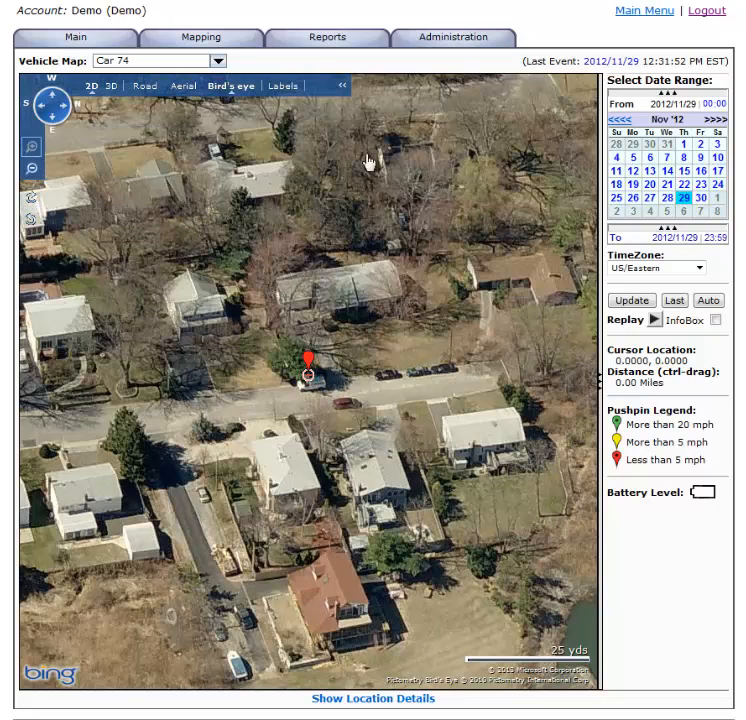
Step: Turn on the map's street labels and switch back to the aerial view
left_click(276, 88)
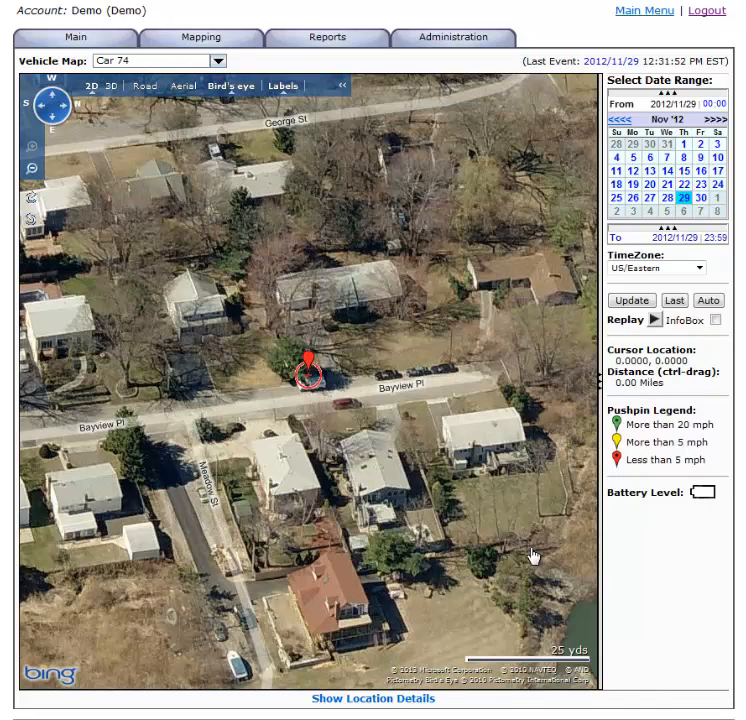
left_click(201, 37)
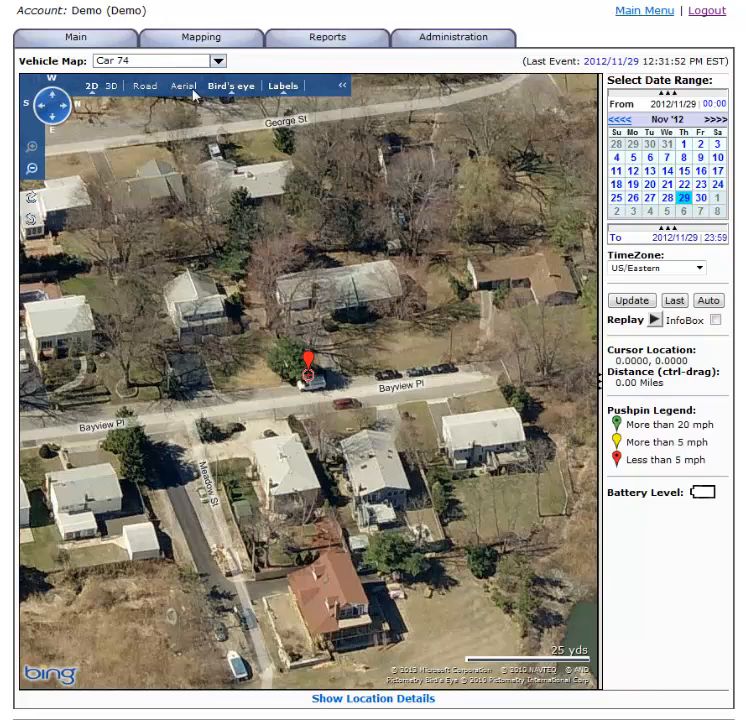
left_click(186, 87)
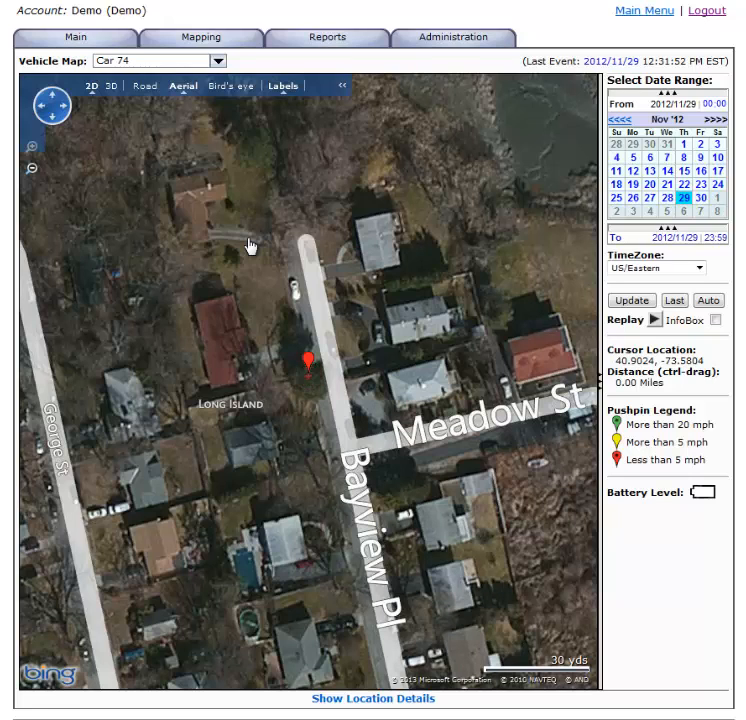
Step: Examine the area around Car 74 from street to continental scale, and recenter the map on its last location
scroll(226, 416, "down", 1)
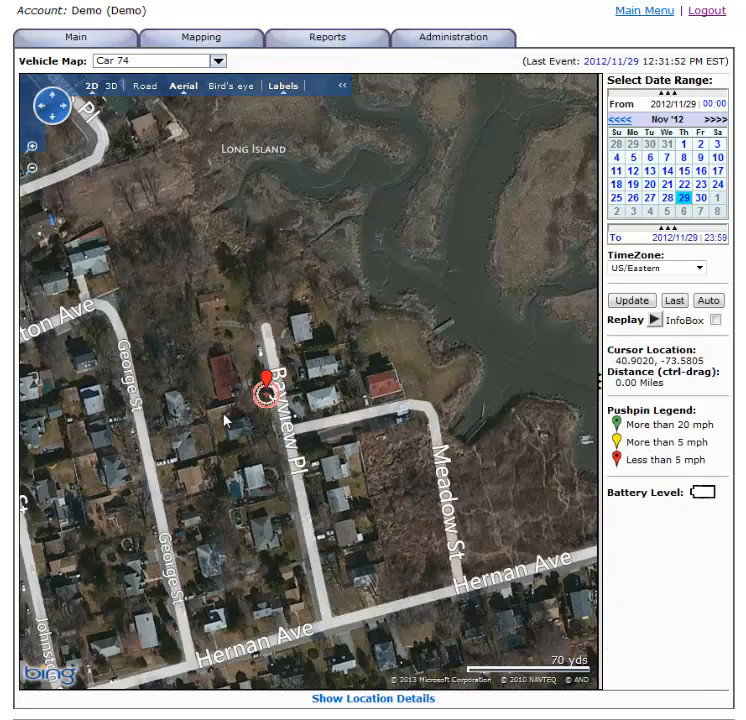
scroll(224, 423, "down", 3)
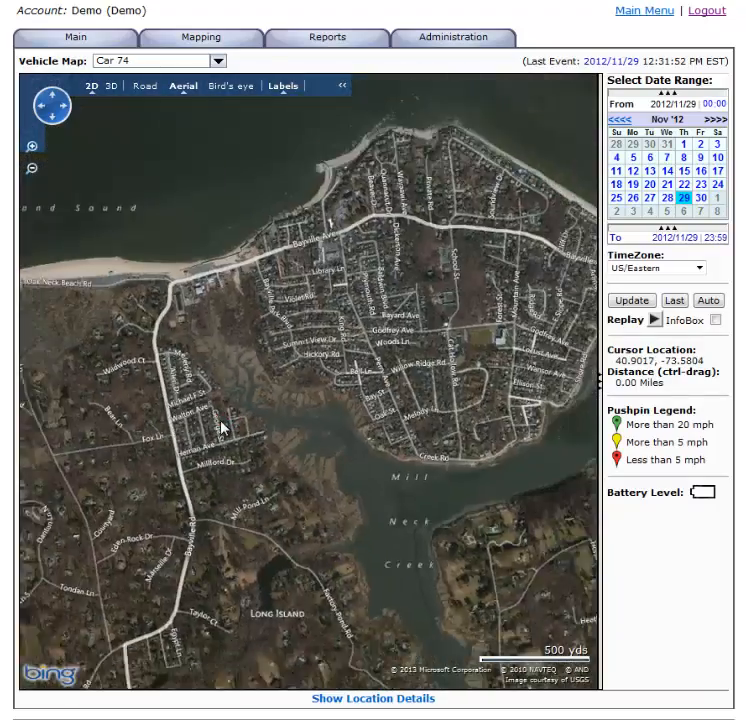
scroll(220, 430, "down", 3)
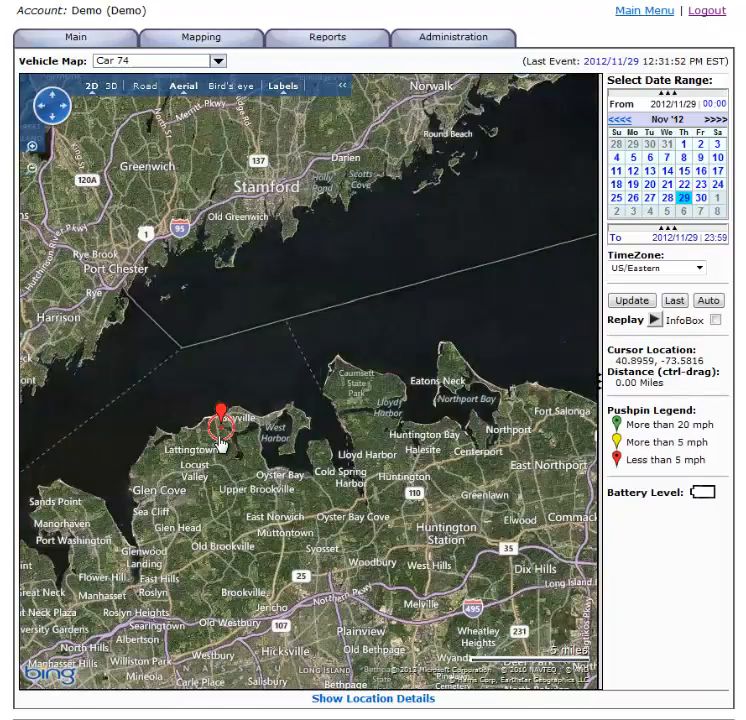
scroll(220, 443, "down", 3)
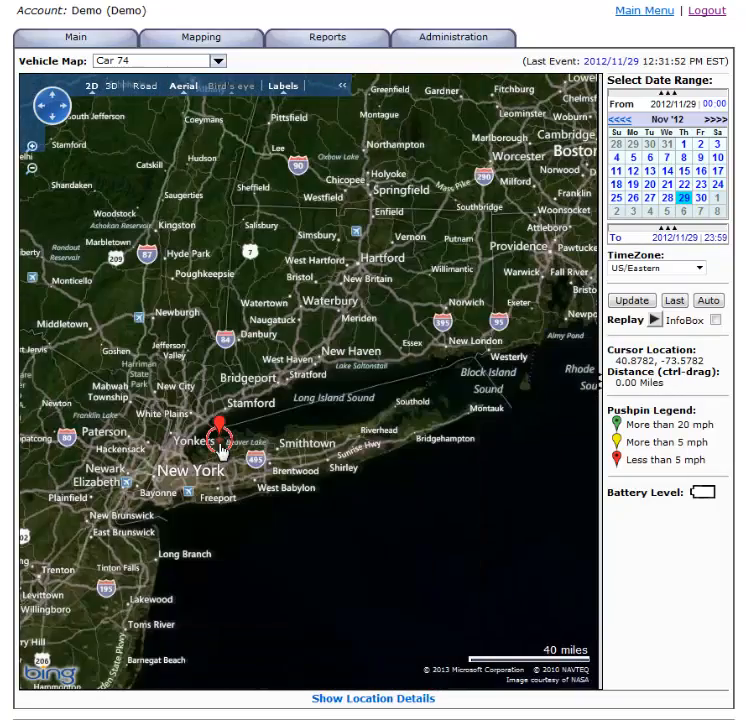
scroll(220, 443, "up", 1)
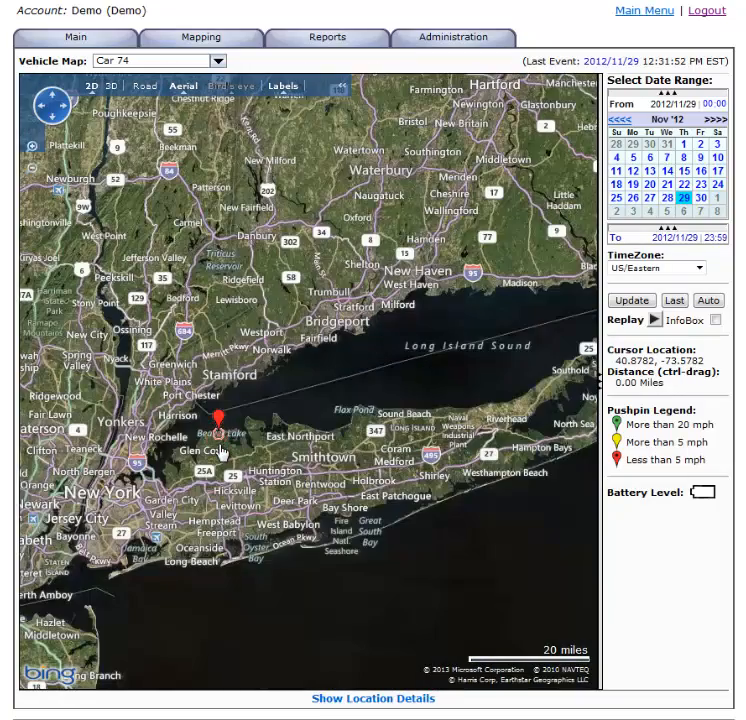
scroll(221, 448, "down", 3)
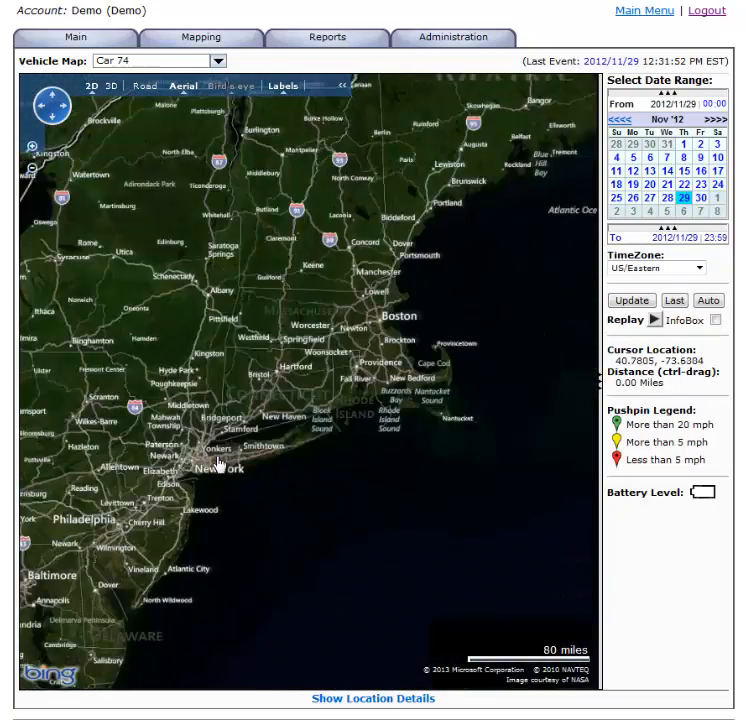
scroll(219, 465, "down", 3)
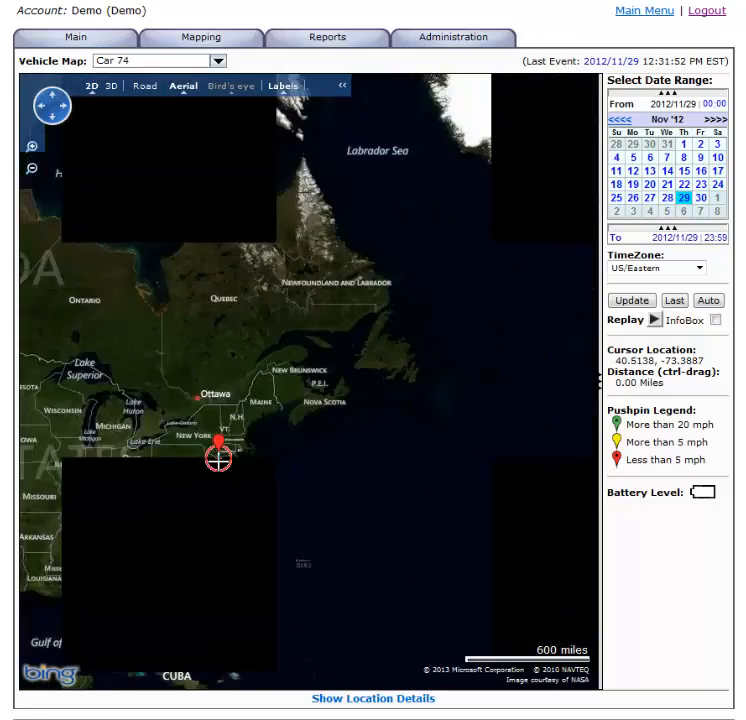
scroll(218, 462, "up", 3)
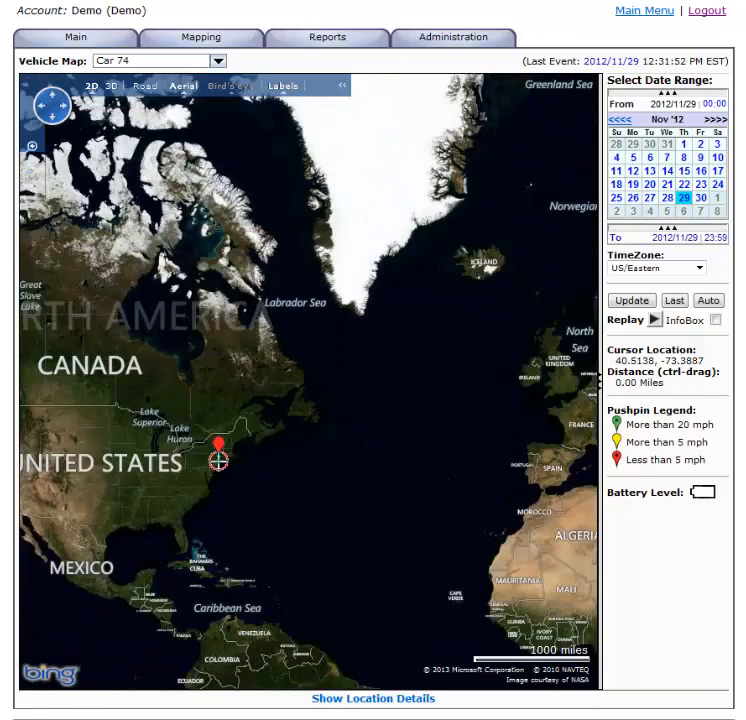
scroll(213, 457, "up", 4)
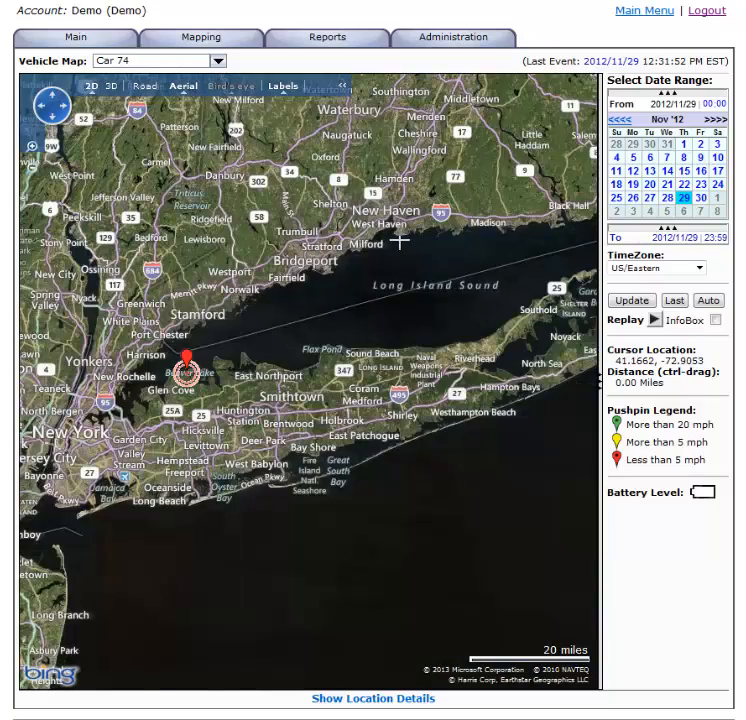
scroll(180, 476, "up", 1)
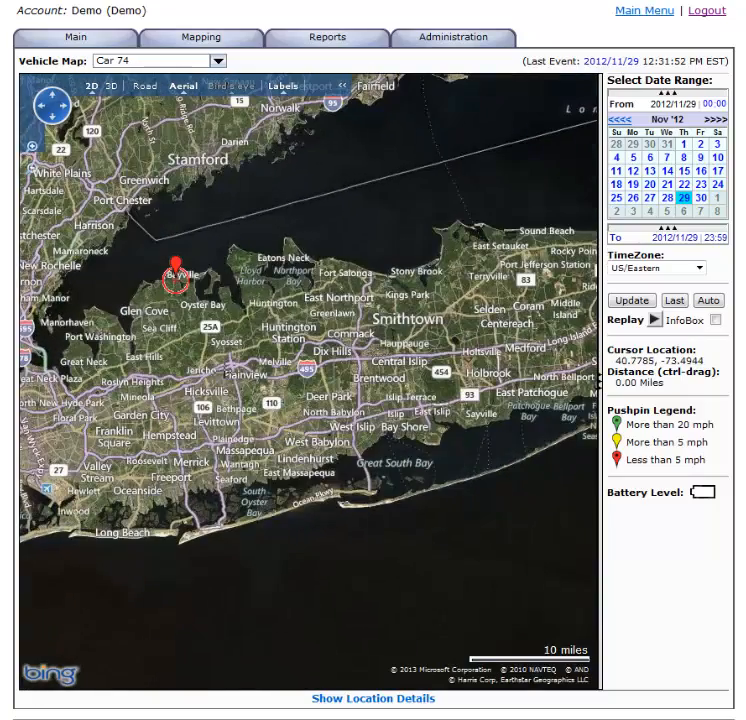
left_click(31, 148)
left_click(31, 148)
left_click(31, 148)
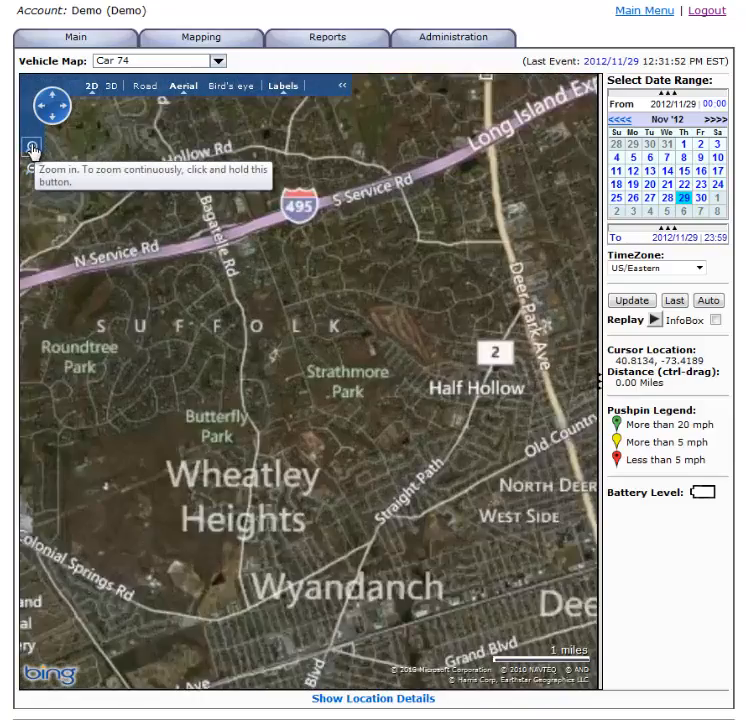
left_click(676, 301)
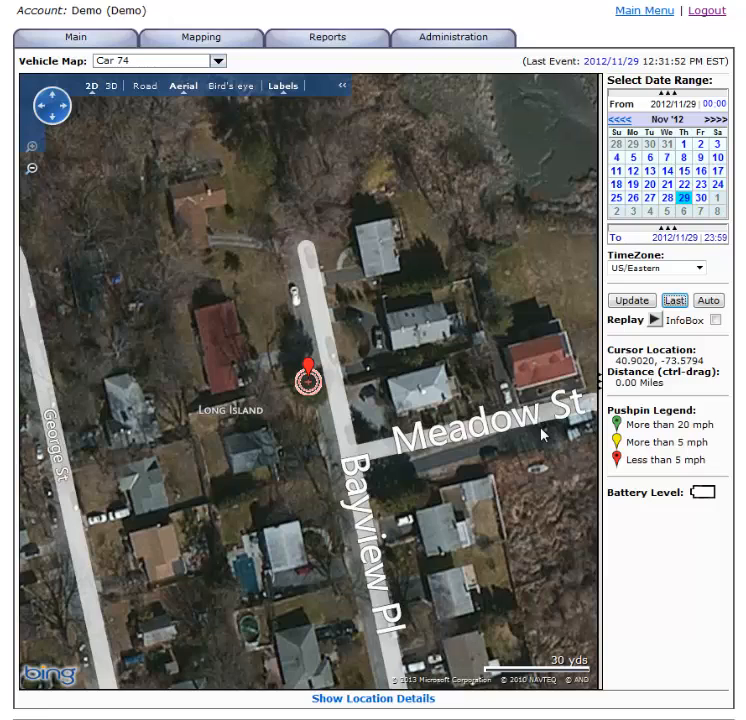
Step: Open the Device Group Map in road view and inspect the pushpins near New York and Tampa and the available groups
mouse_move(217, 40)
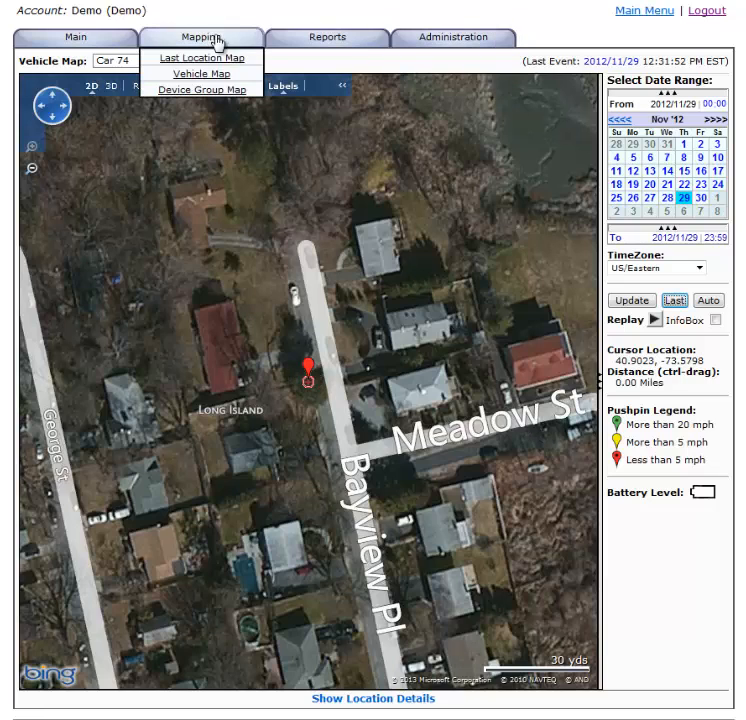
left_click(229, 91)
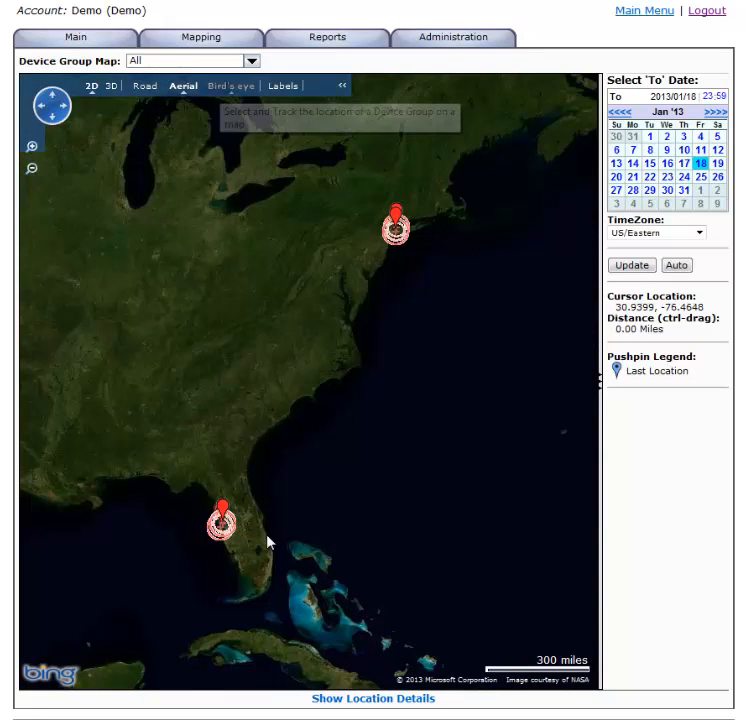
left_click(147, 90)
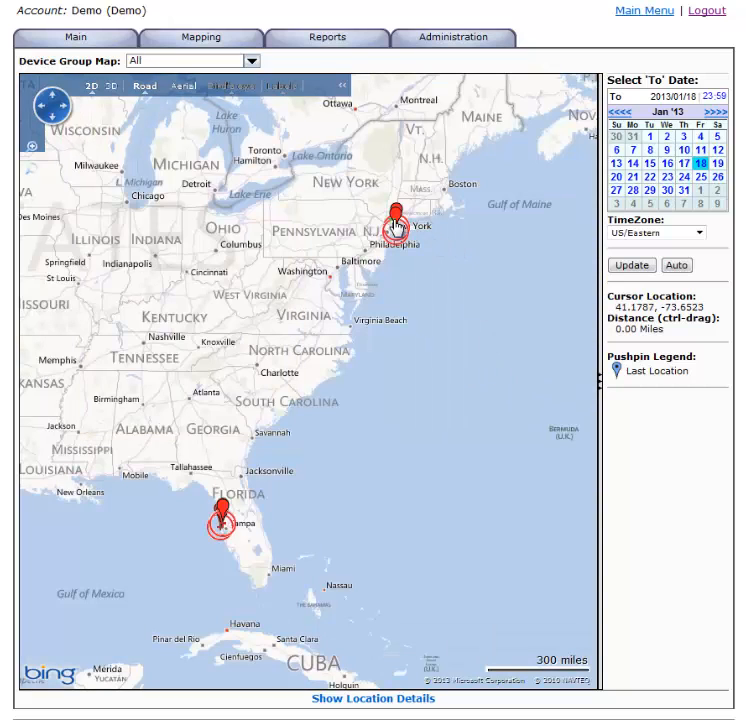
left_click(396, 220)
left_click(217, 530)
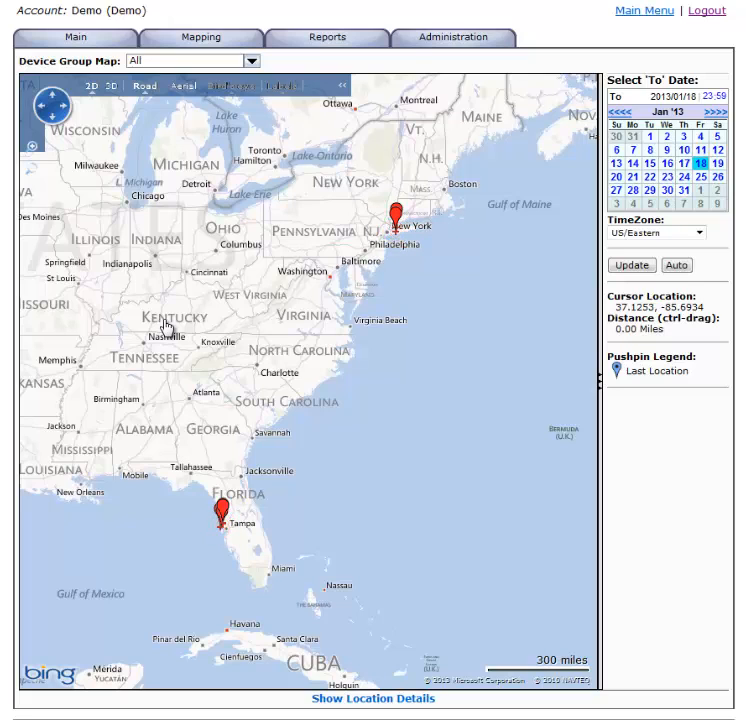
left_click(252, 61)
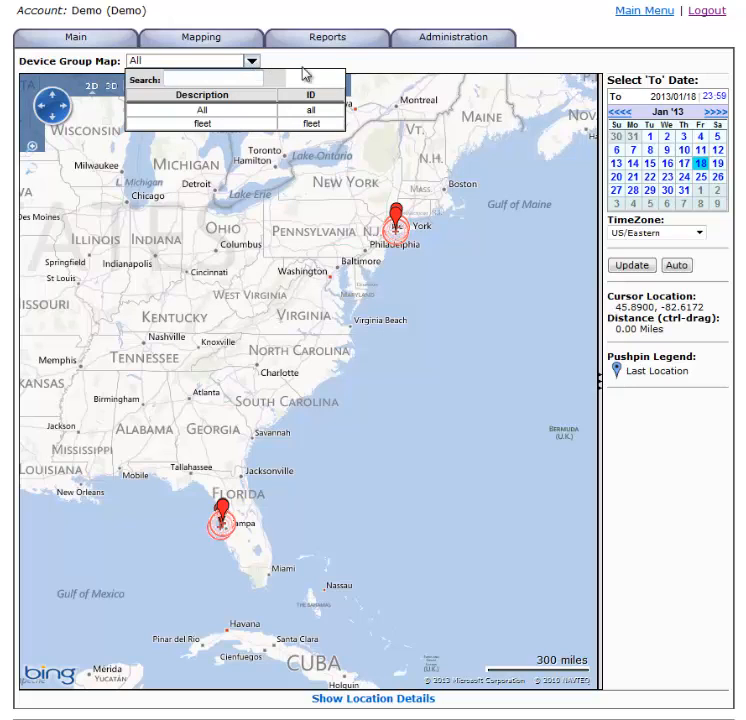
Step: Return to the Vehicle Map and update it to plot Car 74's locations for 2012/11/29
mouse_move(190, 40)
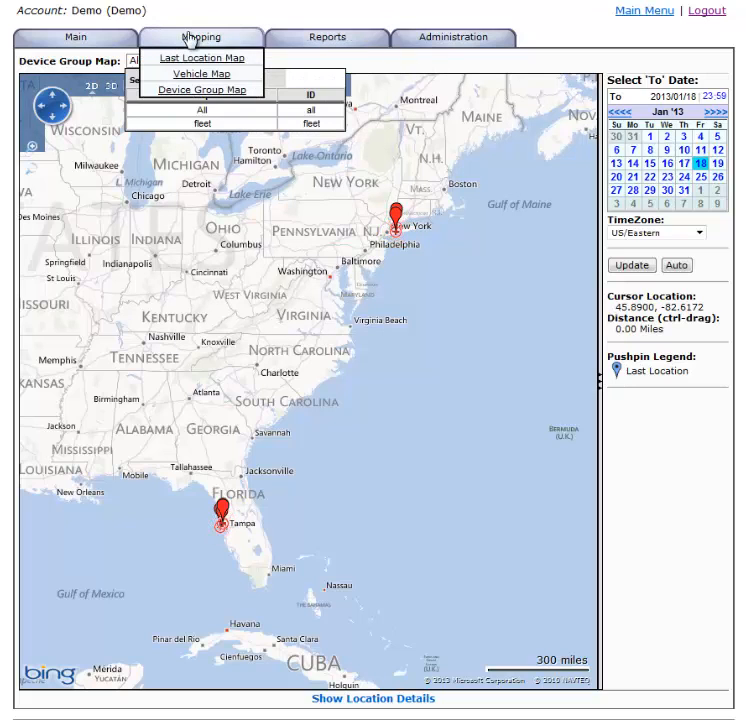
left_click(199, 74)
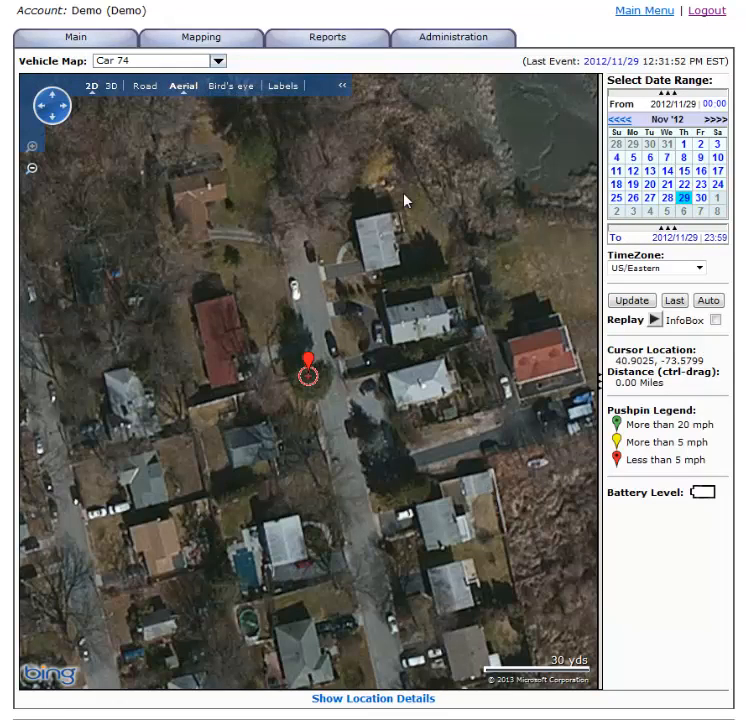
left_click(634, 303)
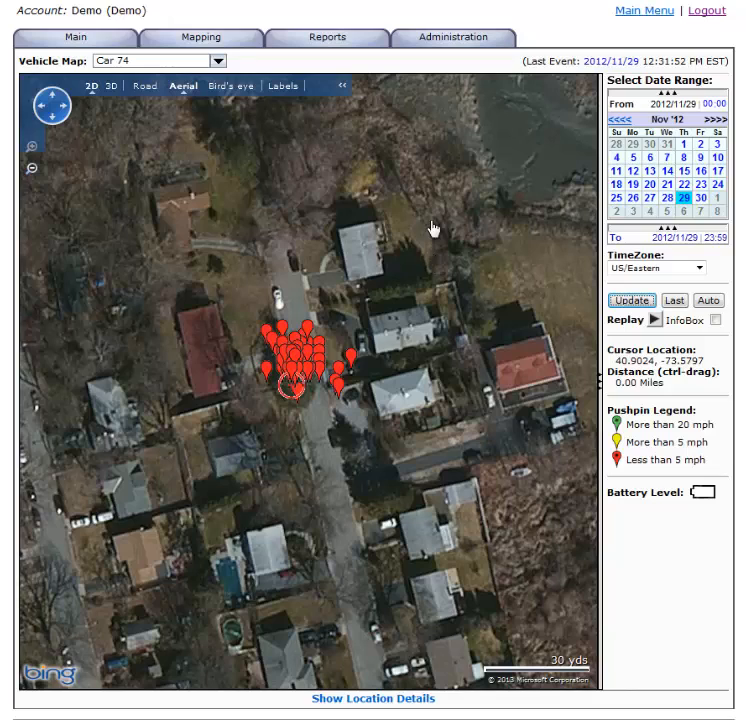
Step: Plot Car 74's locations for 2012/11/27 only and switch the map to road view
left_click(649, 200)
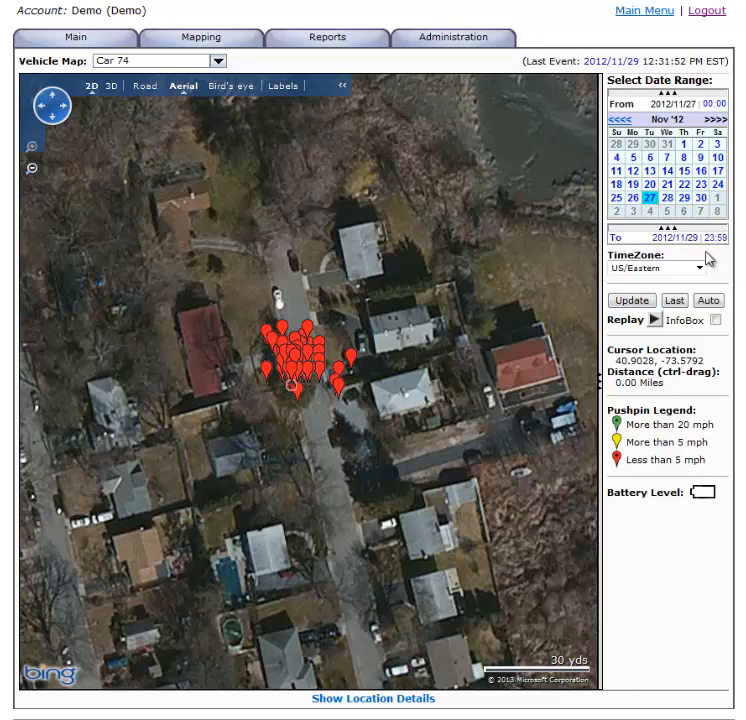
left_click(634, 240)
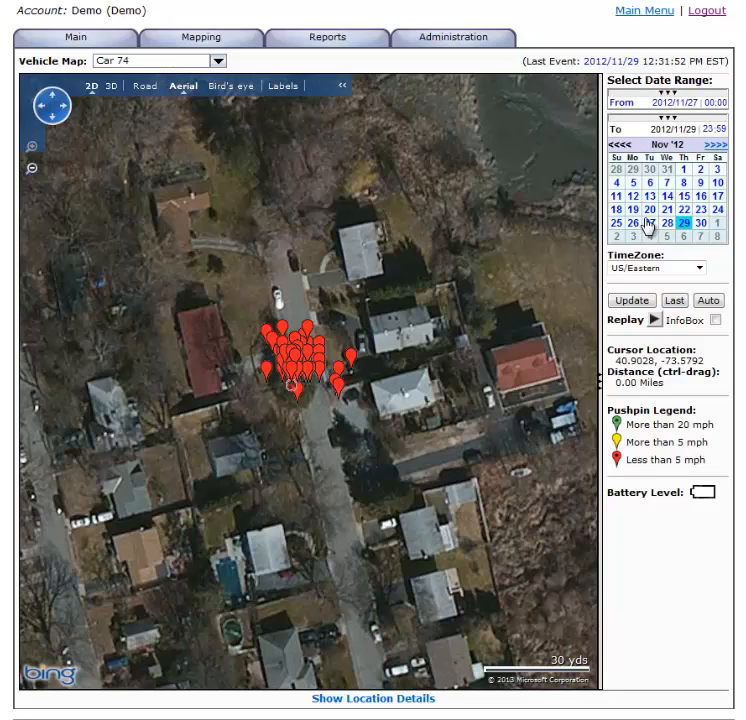
left_click(650, 224)
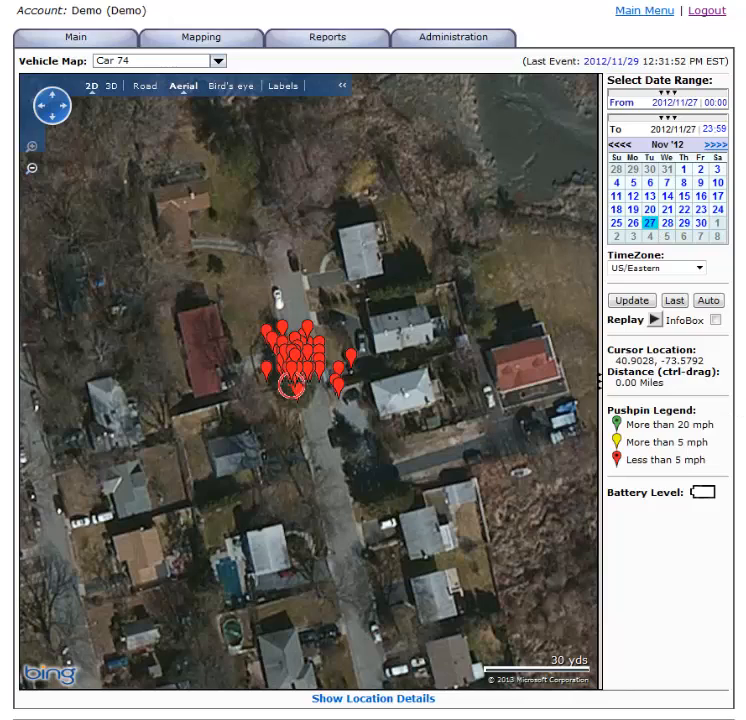
left_click(631, 302)
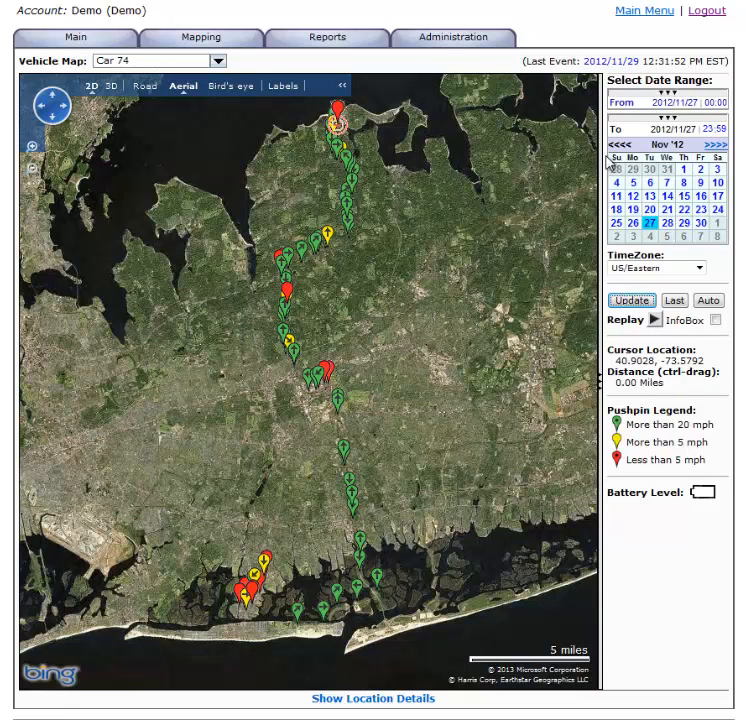
left_click(147, 90)
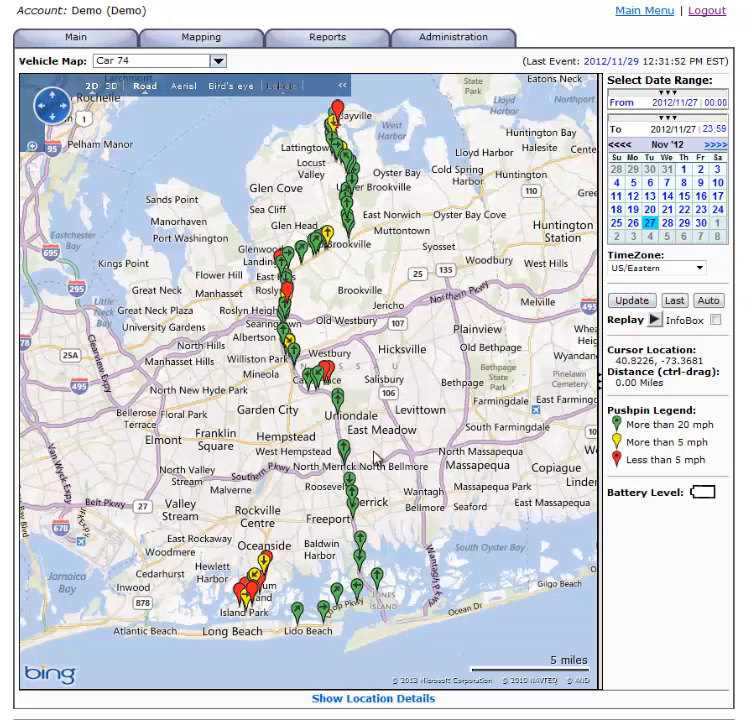
mouse_move(344, 452)
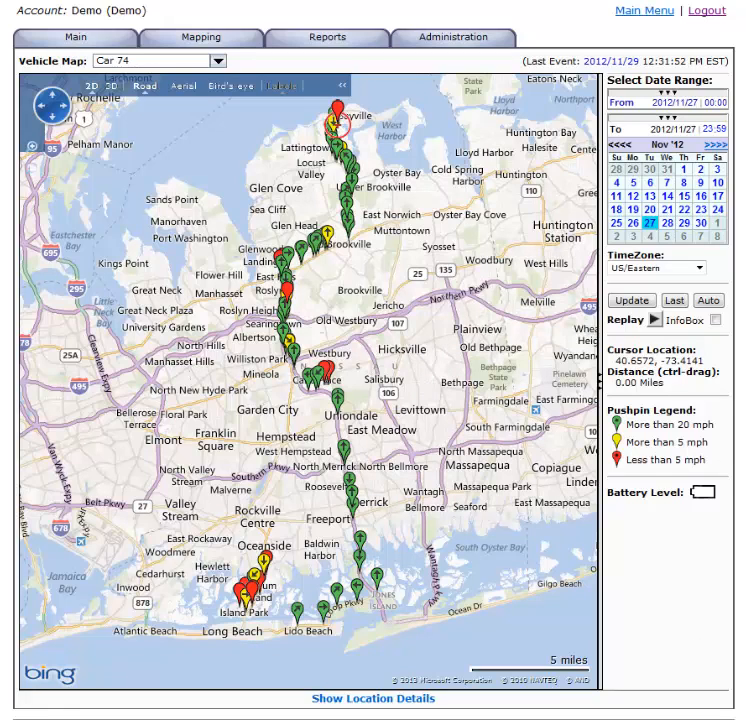
Step: Show the location details table, open the map details of event 96, and look through the following events
left_click(380, 700)
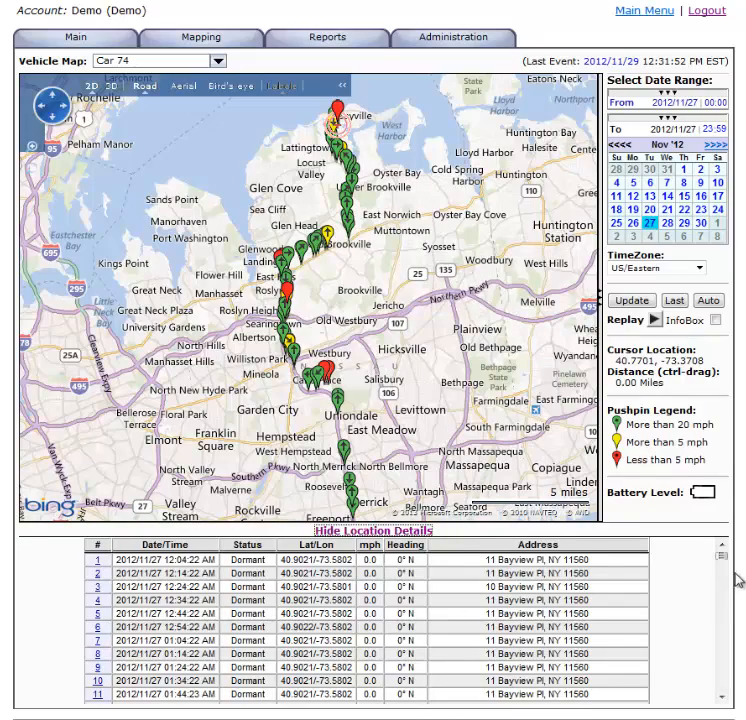
left_click_drag(722, 562, 722, 627)
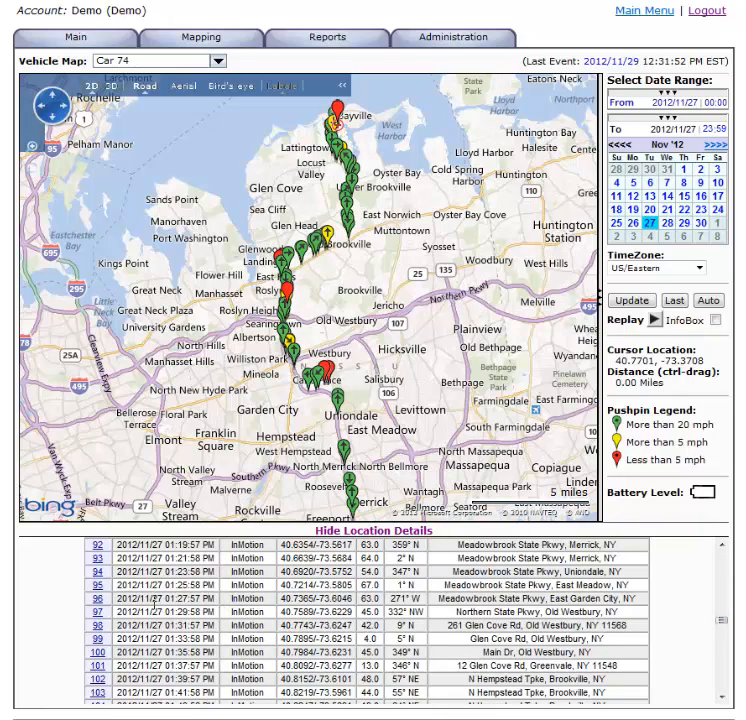
left_click(97, 599)
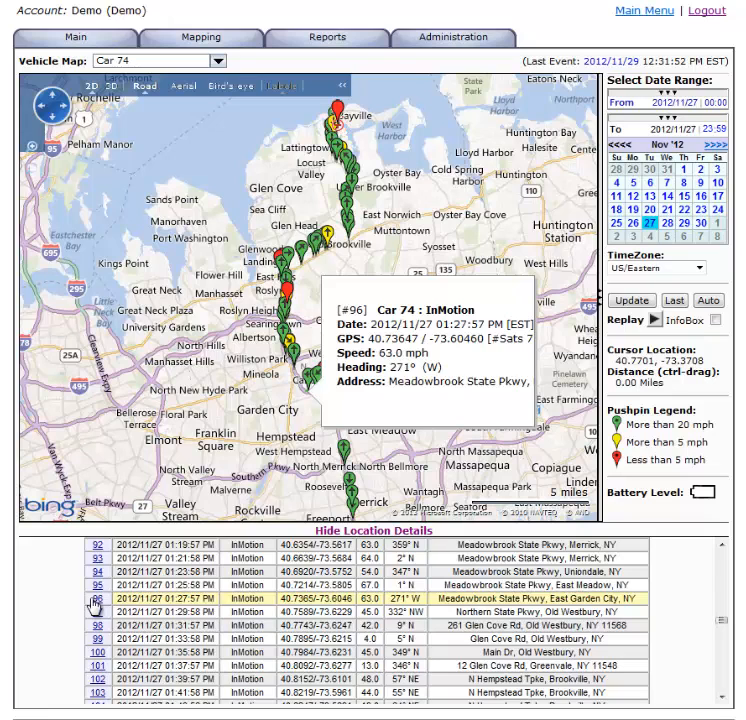
scroll(607, 663, "down", 5)
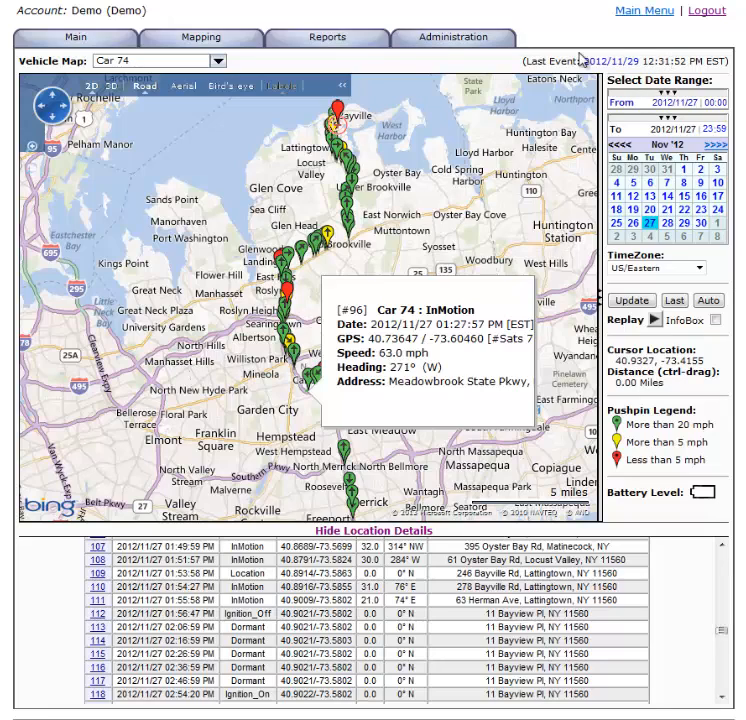
Step: Highlight the last event's date and time, and show Car 74's last location in aerial view
left_click_drag(583, 58, 737, 80)
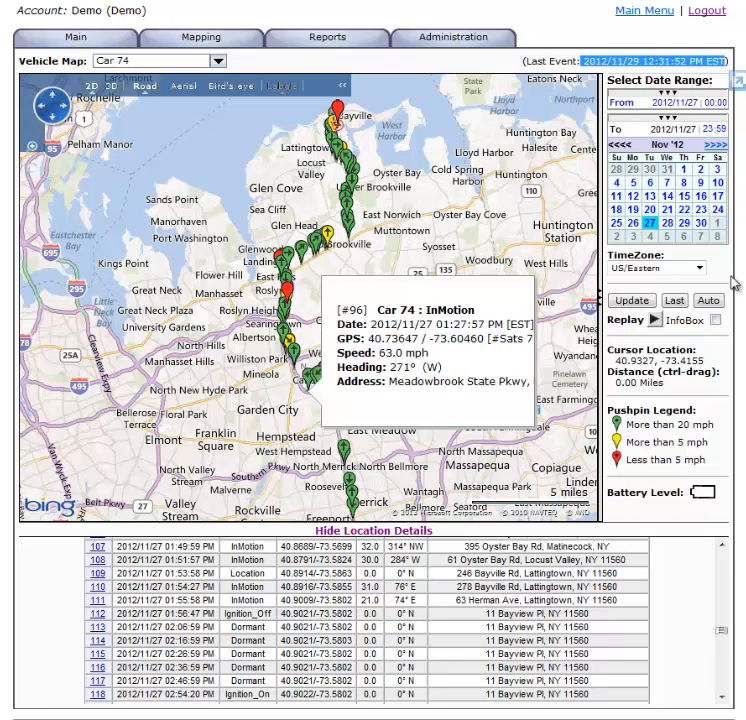
left_click(677, 300)
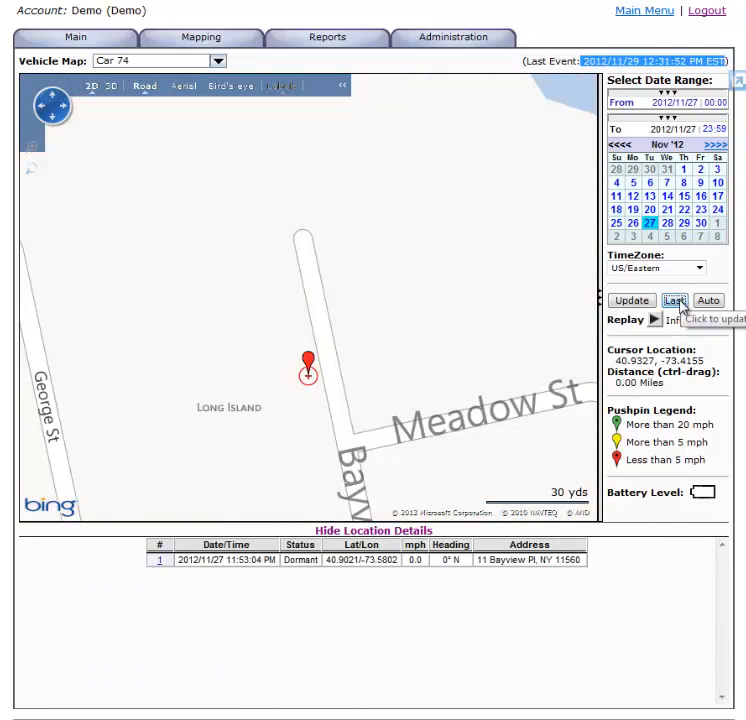
left_click(182, 86)
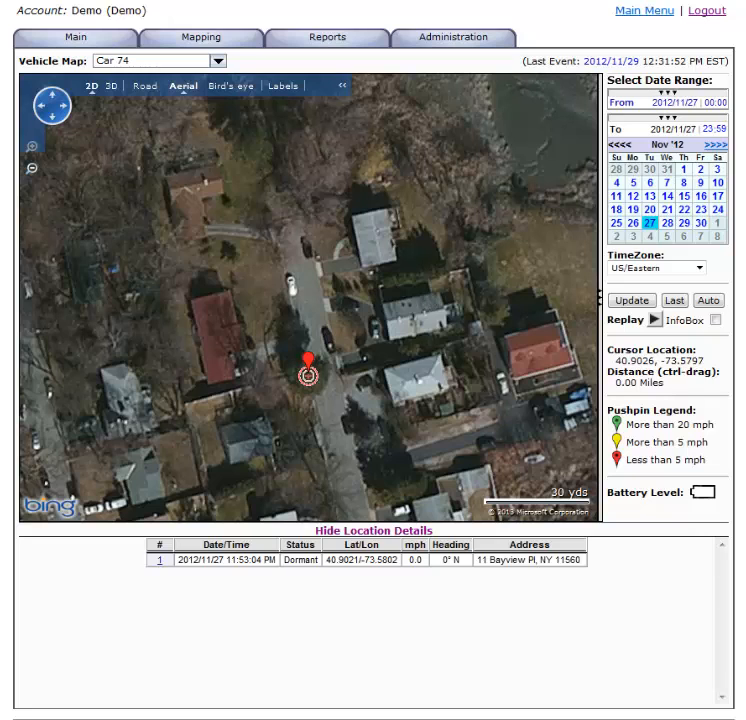
Step: Start automatic updating of the vehicle map and look over the available time zones without changing the selection
left_click(707, 301)
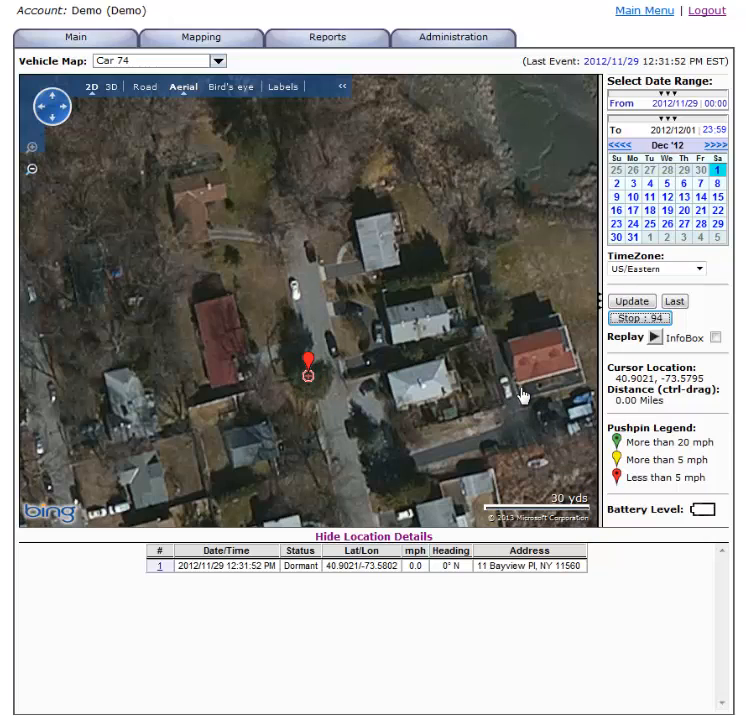
left_click(699, 269)
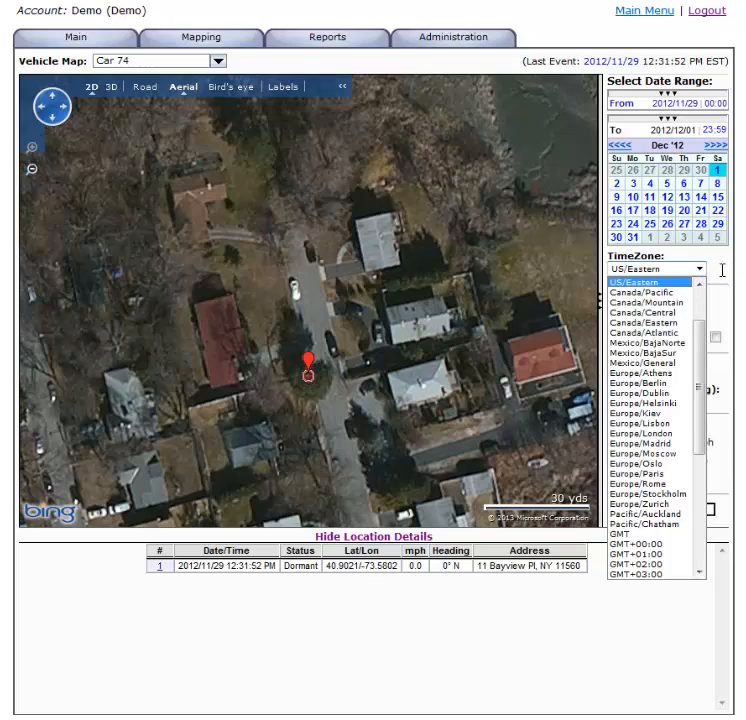
left_click(698, 270)
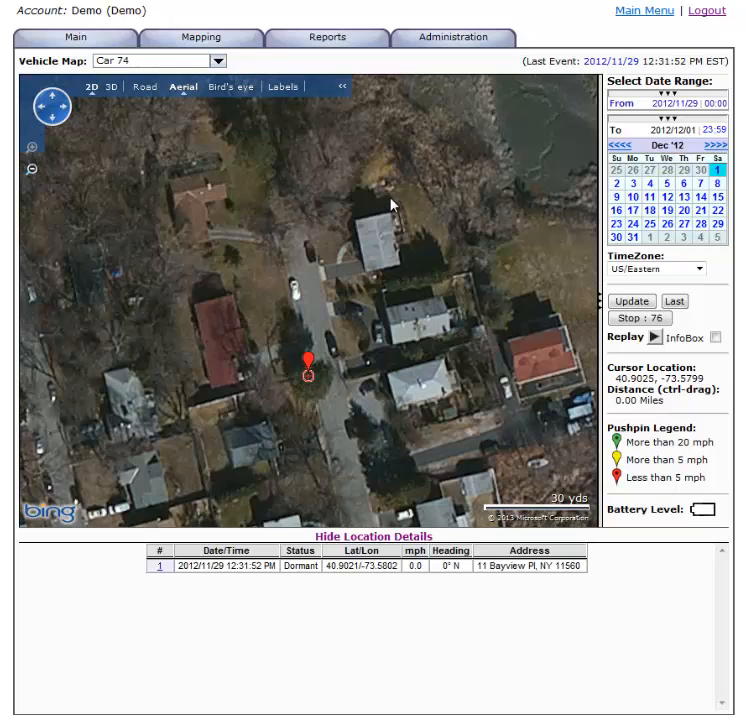
Step: Open the Vehicle Detail reports and set Car 74's report date range from 2012/11/27 to 2012/11/28
left_click(330, 42)
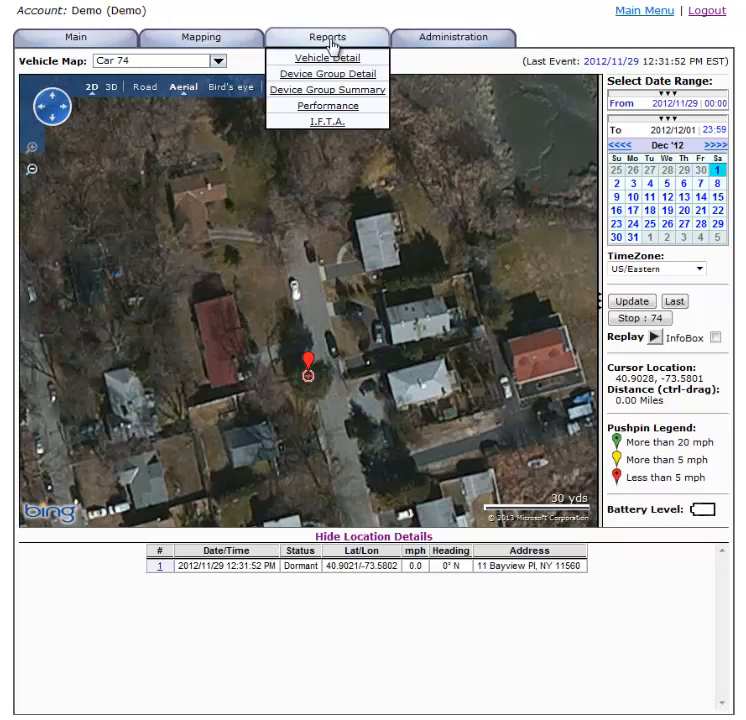
left_click(339, 60)
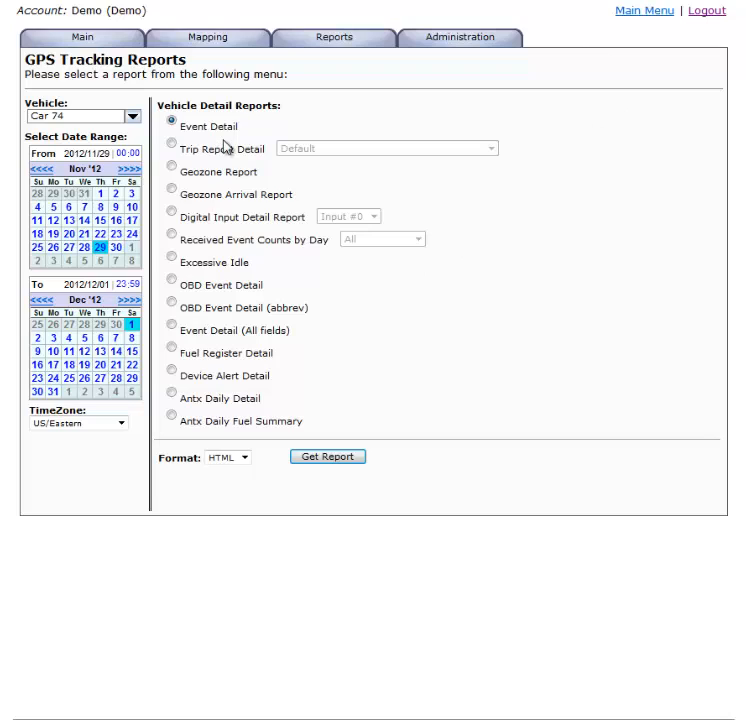
left_click(68, 248)
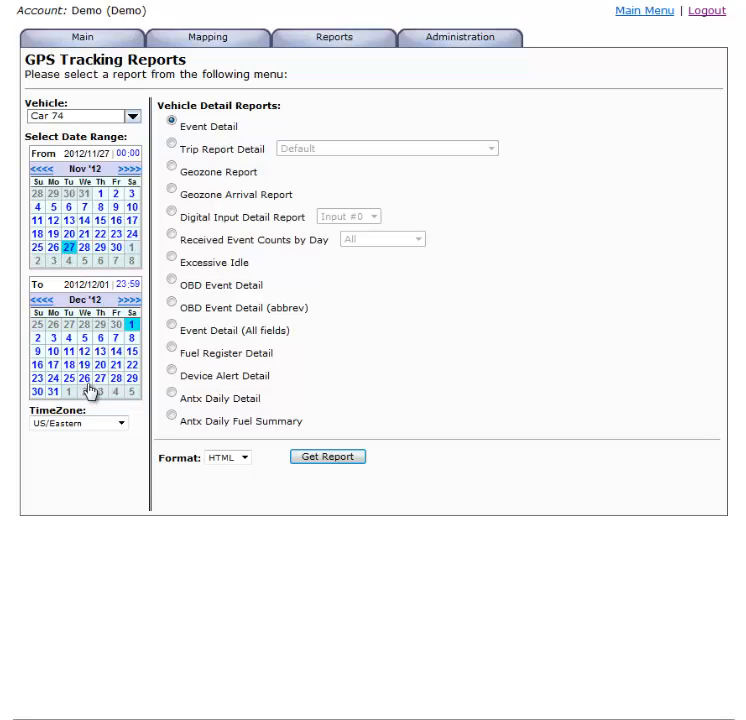
left_click(40, 301)
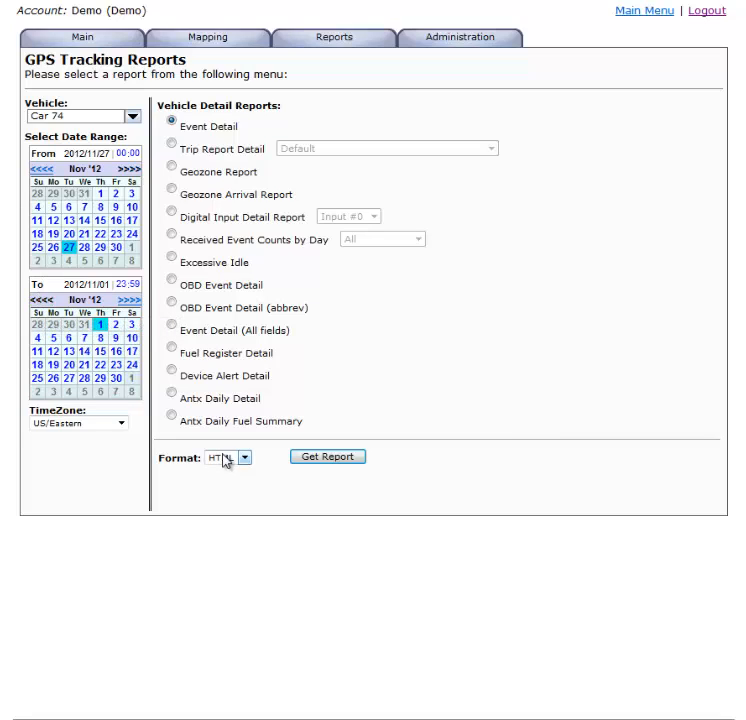
left_click(88, 379)
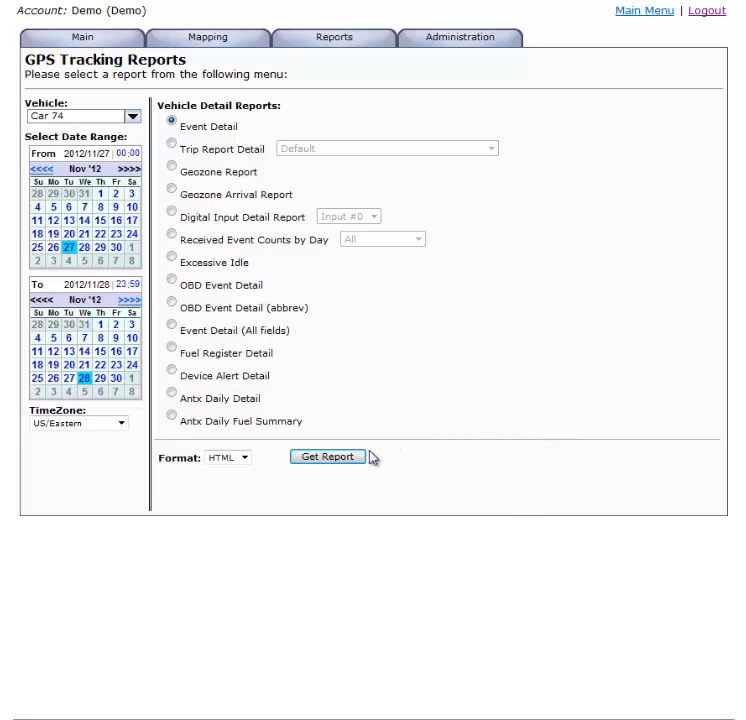
Step: Generate the Event Detail report, look through its events for both days, and return to its beginning
left_click(342, 468)
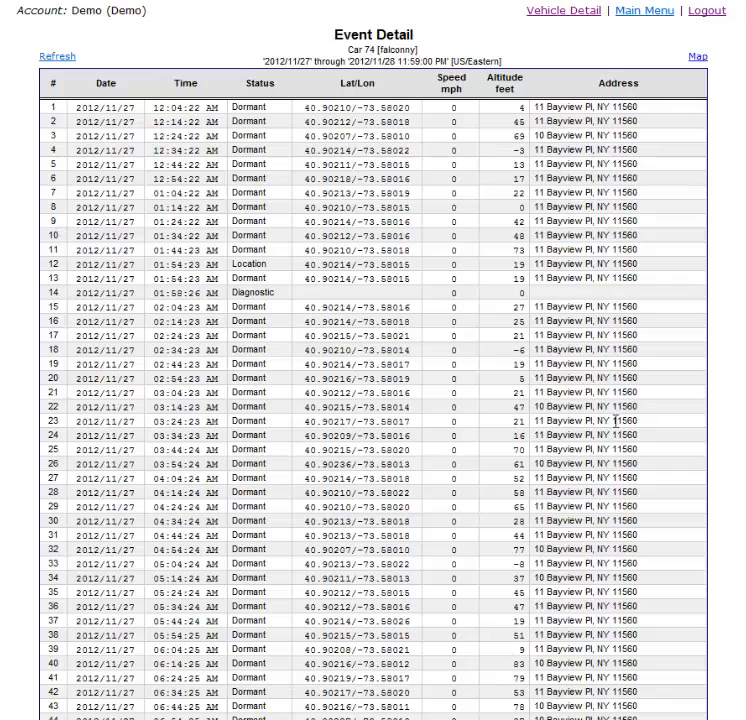
scroll(583, 440, "down", 10)
scroll(583, 488, "down", 15)
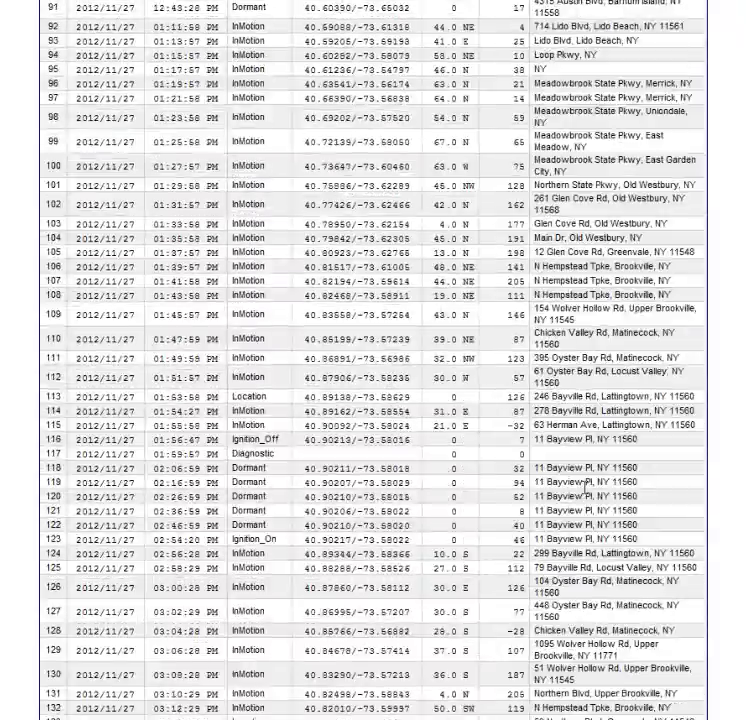
scroll(588, 505, "down", 16)
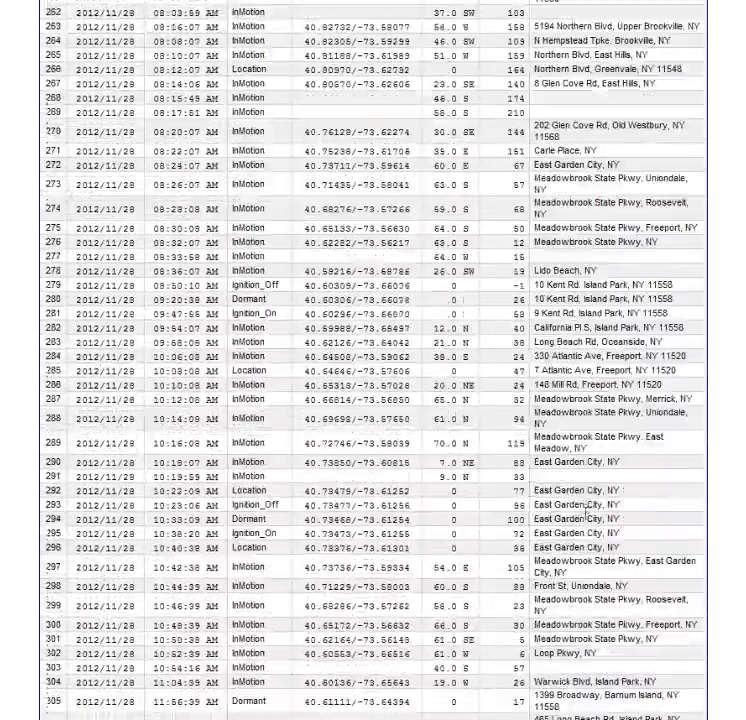
scroll(589, 510, "up", 3)
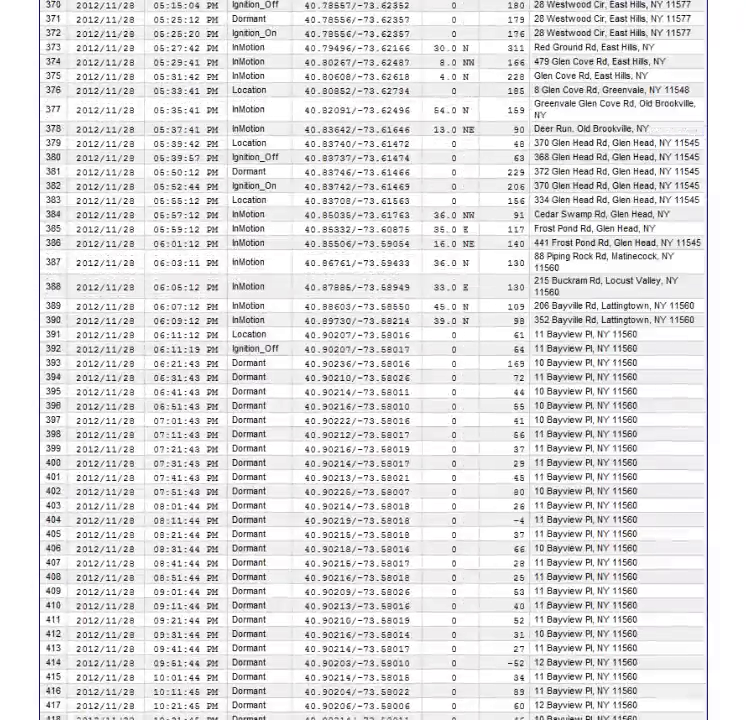
key("Home")
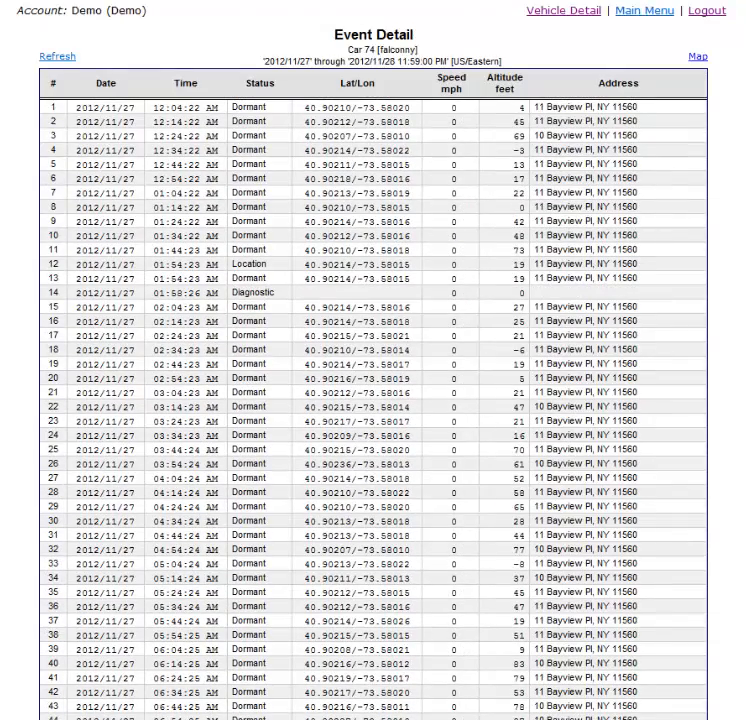
Step: Return to the Vehicle Detail reports and select Trip Report Detail based on Ignition On/Off Status Codes
left_click(635, 15)
mouse_move(346, 33)
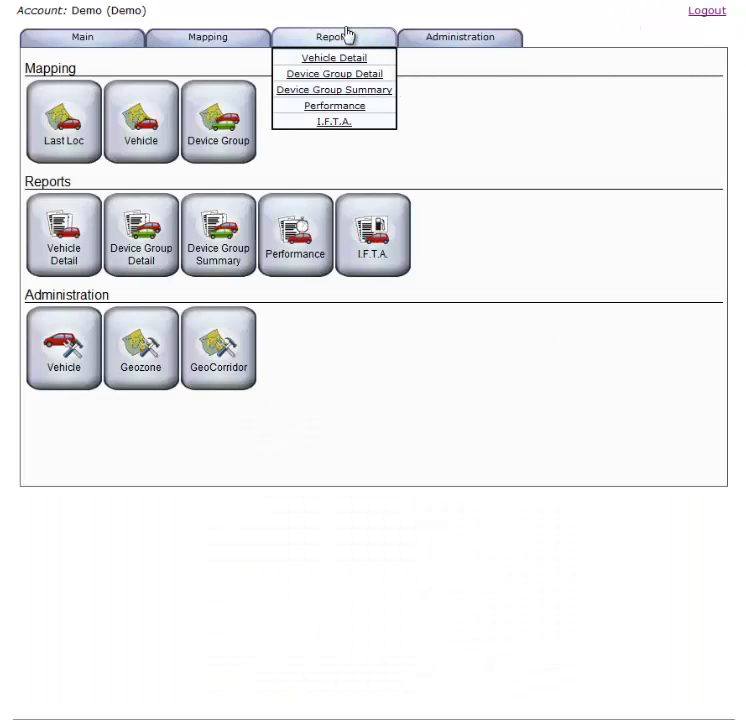
left_click(333, 66)
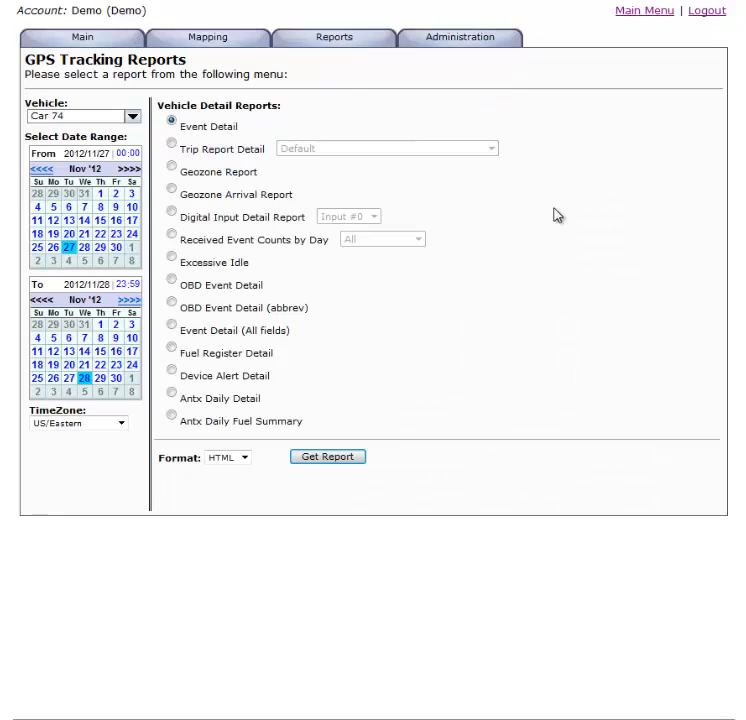
left_click(171, 143)
left_click(493, 150)
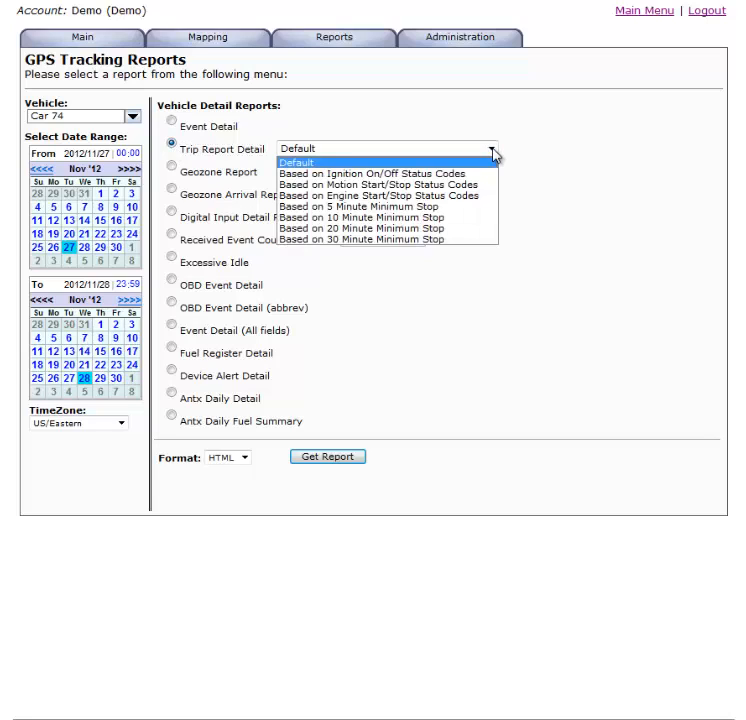
left_click(441, 175)
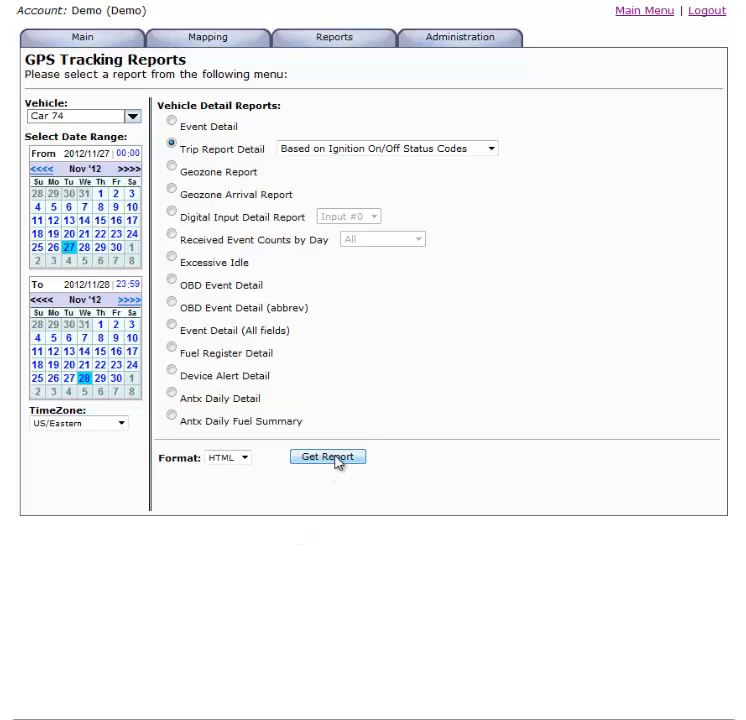
Step: Check the output formats, generate the trip report as HTML, and highlight its Speeding entry at 07:49:30 AM
left_click(243, 459)
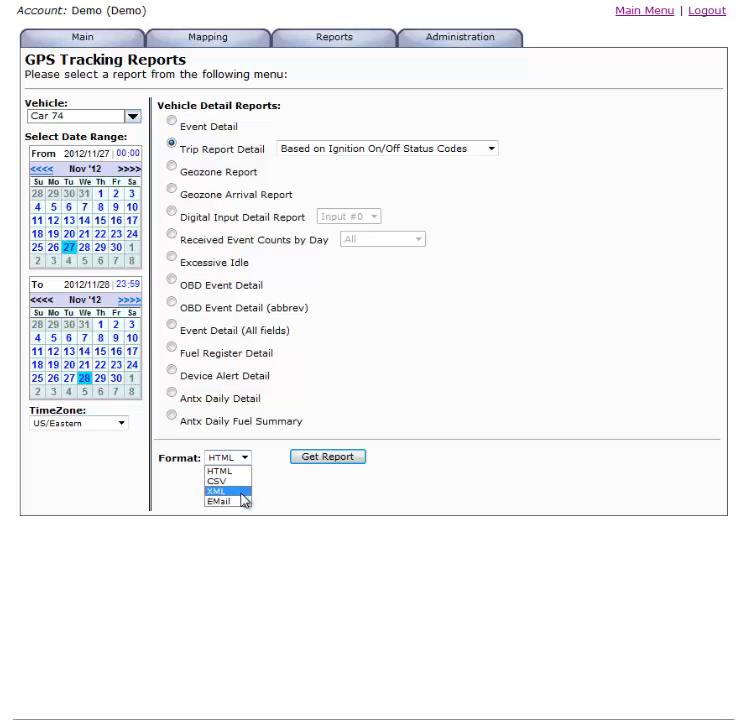
left_click(333, 459)
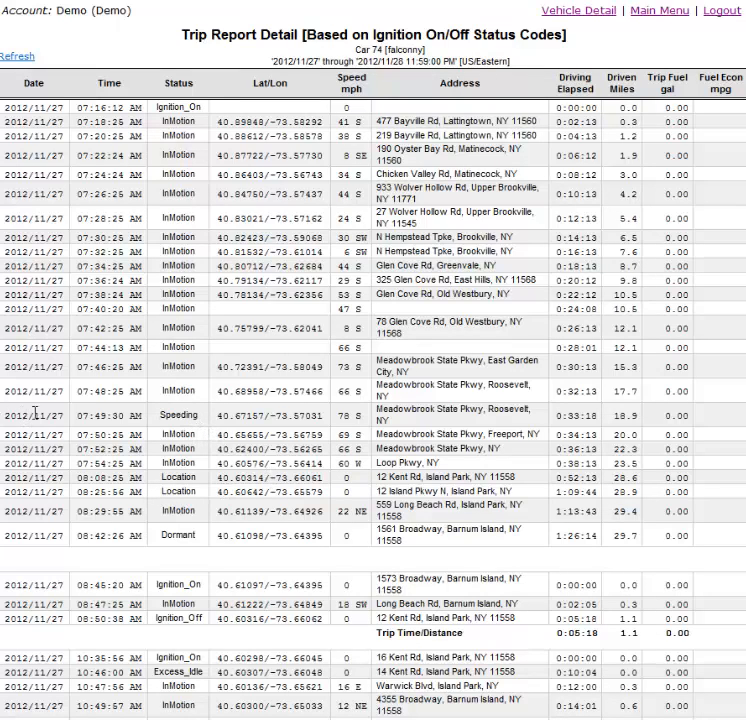
left_click_drag(8, 414, 742, 432)
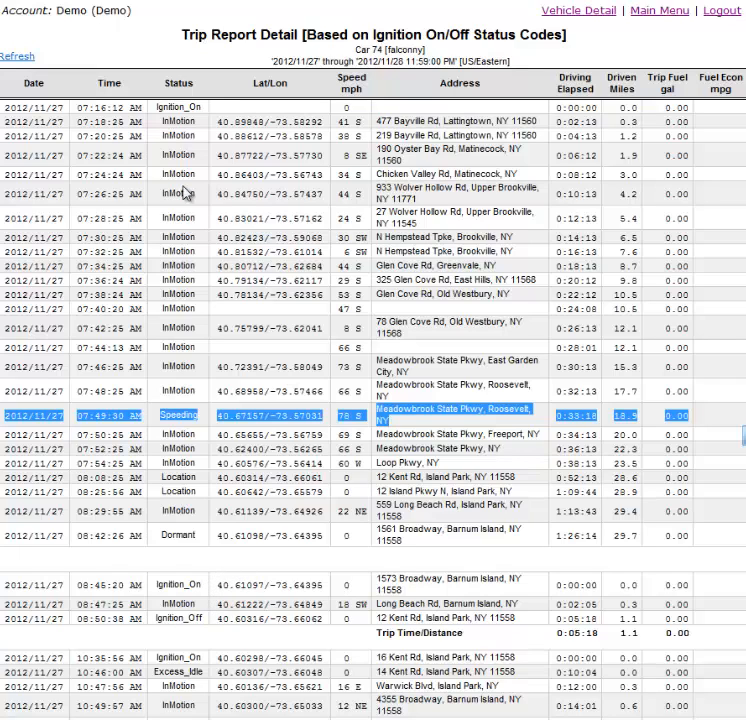
Step: Return to the Vehicle Detail reports and generate the Excessive Idle report for Car 74 in HTML format
left_click(645, 11)
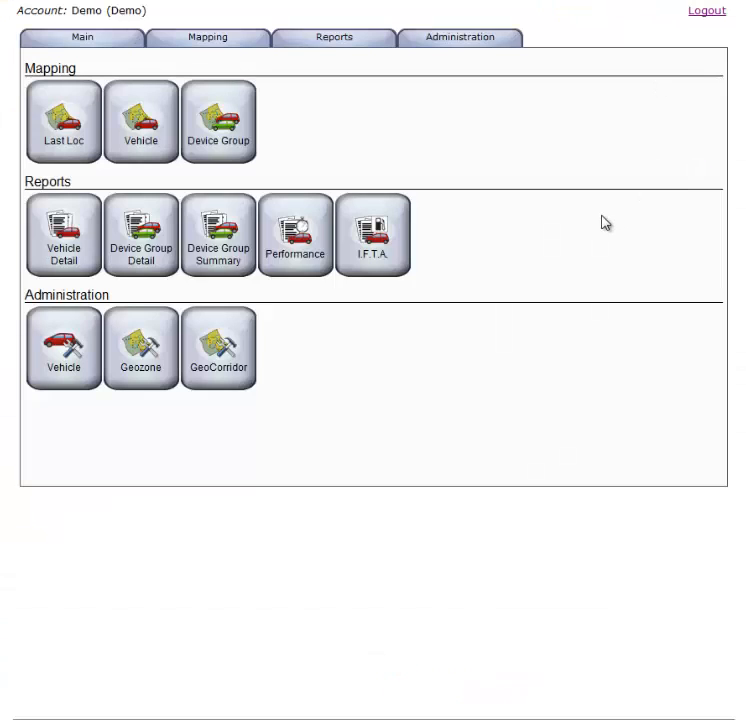
mouse_move(320, 47)
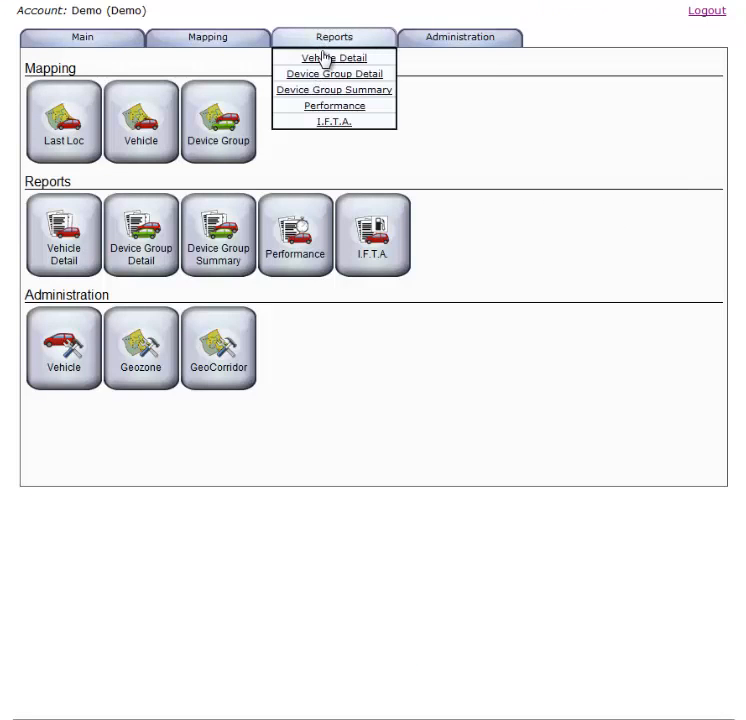
left_click(323, 57)
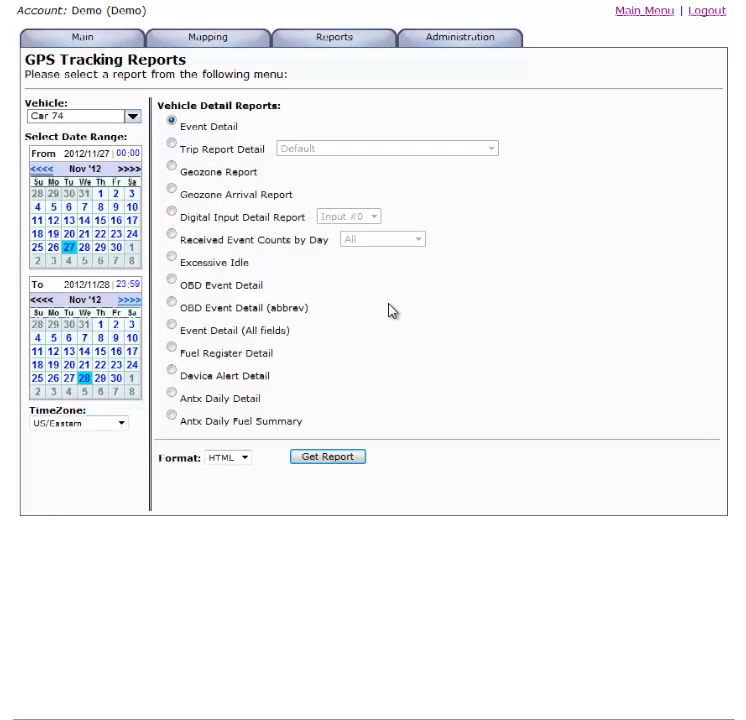
left_click(171, 258)
left_click(356, 459)
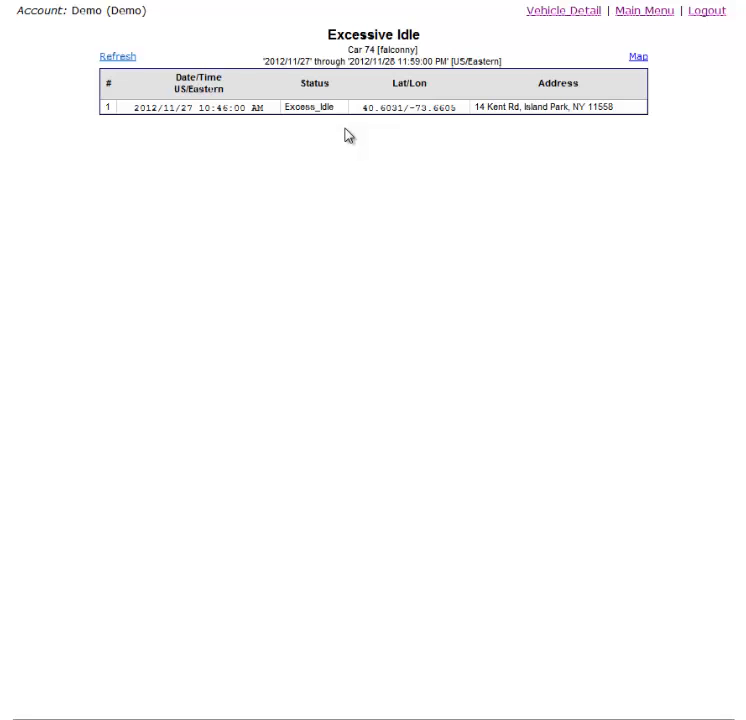
Step: Open the Device Group Summary reports and generate the Odometer Periodic Service Report for all devices in HTML format
left_click(631, 14)
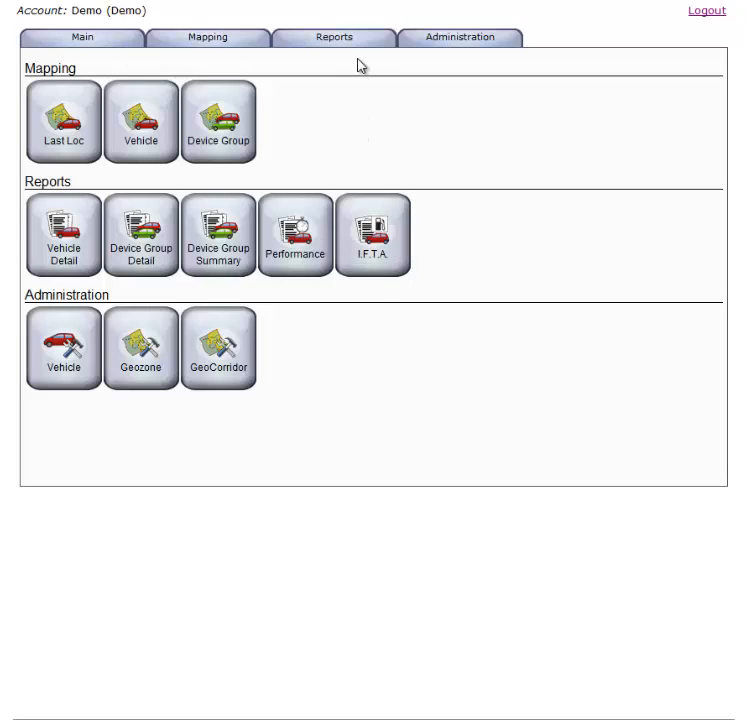
mouse_move(340, 38)
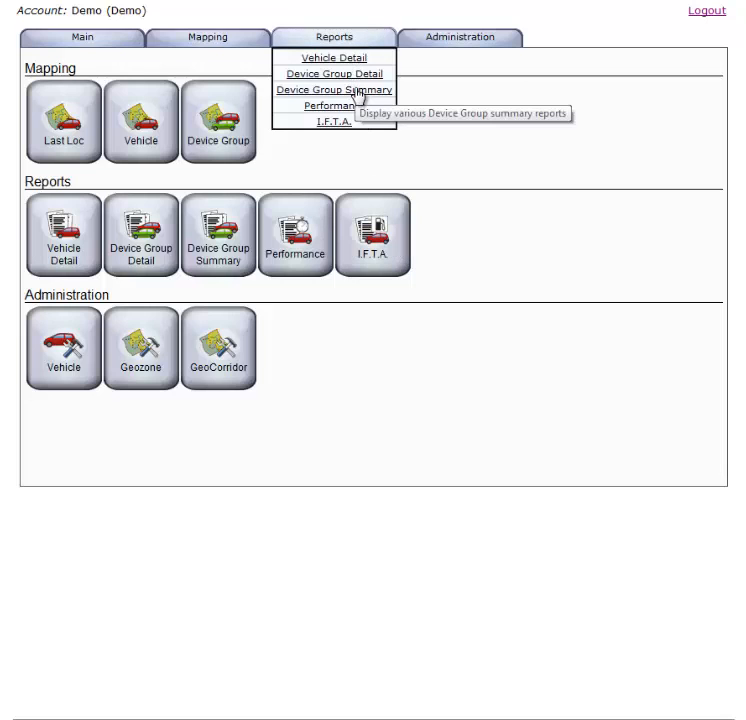
left_click(356, 90)
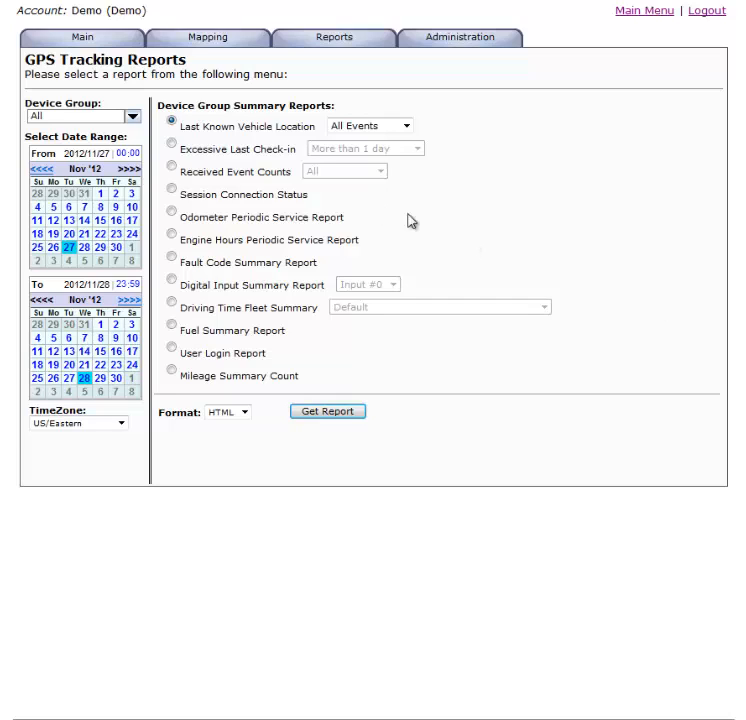
left_click(170, 213)
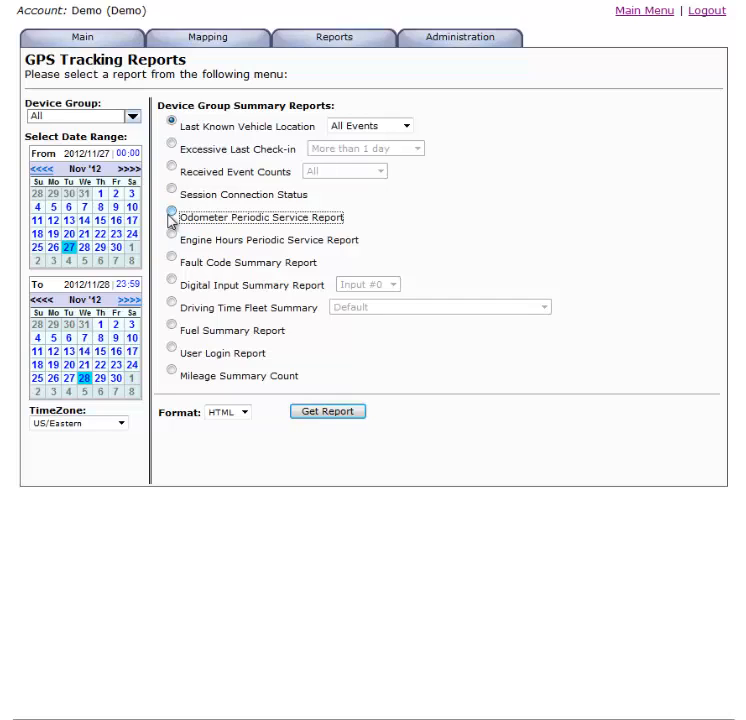
left_click(332, 413)
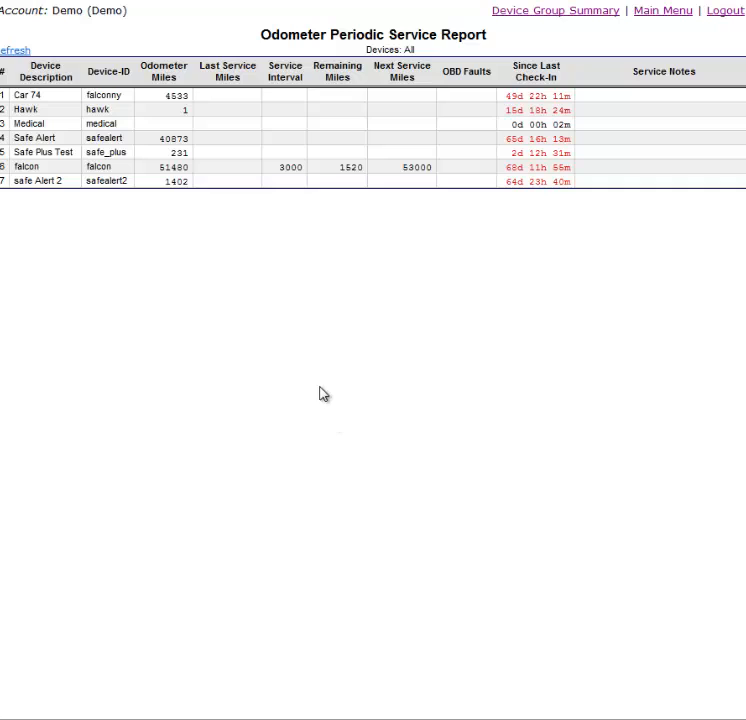
Step: Open Car 74 for editing in Vehicle Admin, changing its description to Taxi and its group pushpin to devlabel
left_click(661, 18)
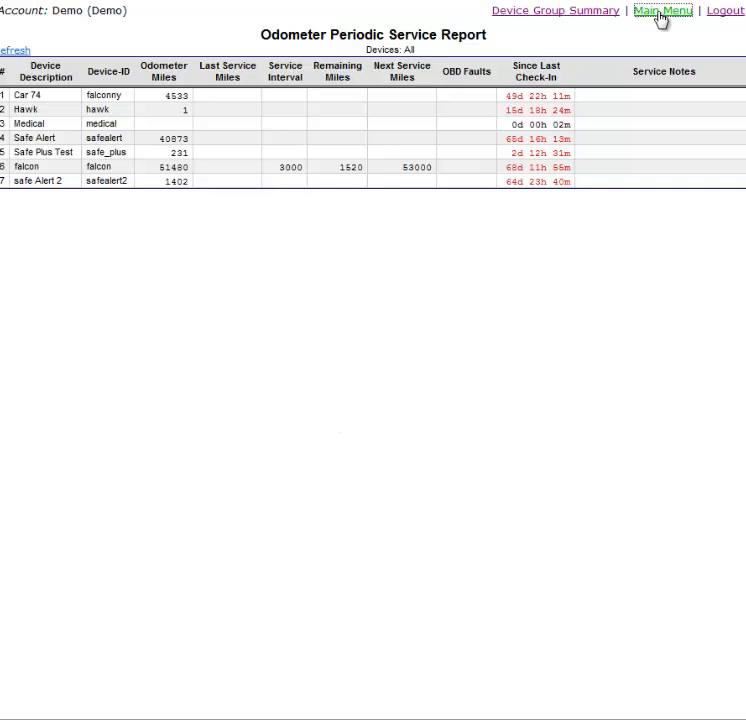
mouse_move(472, 42)
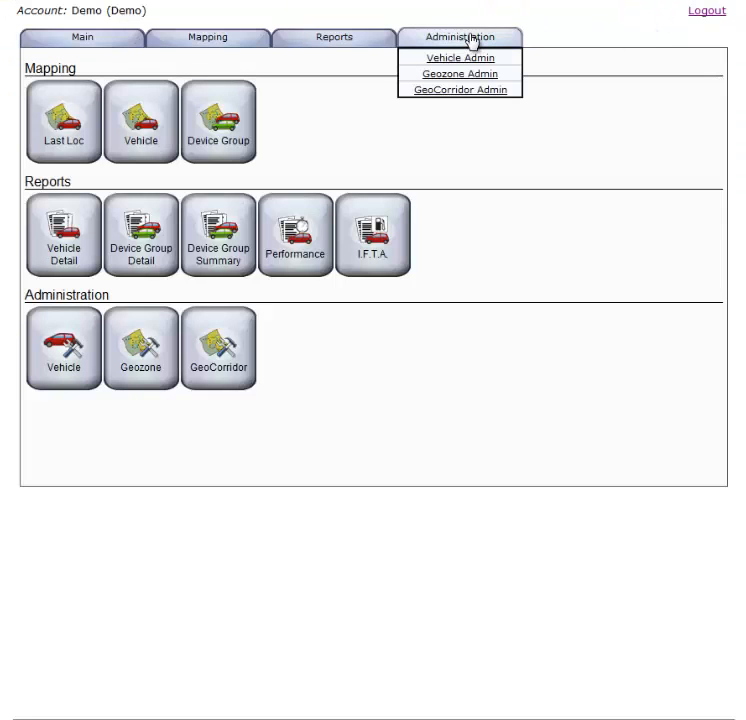
left_click(470, 58)
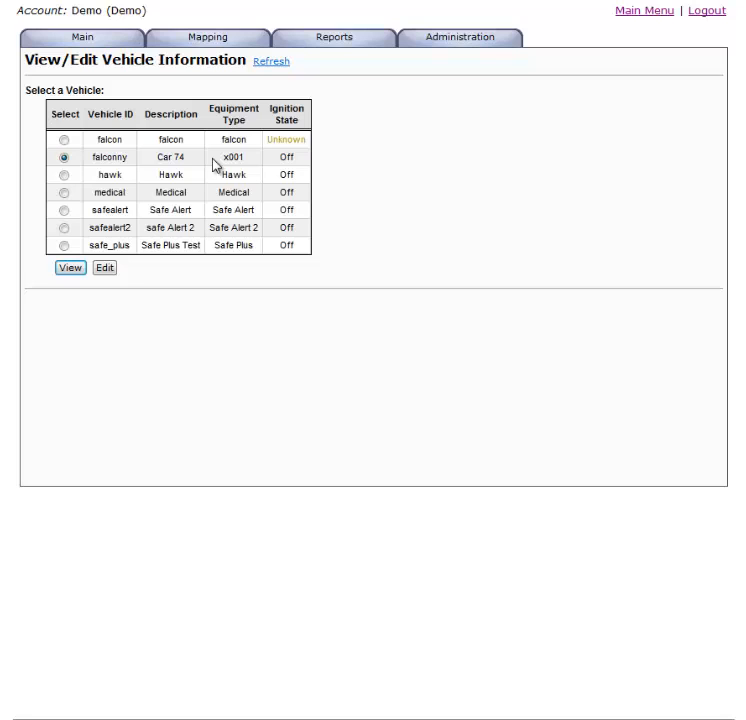
left_click(105, 268)
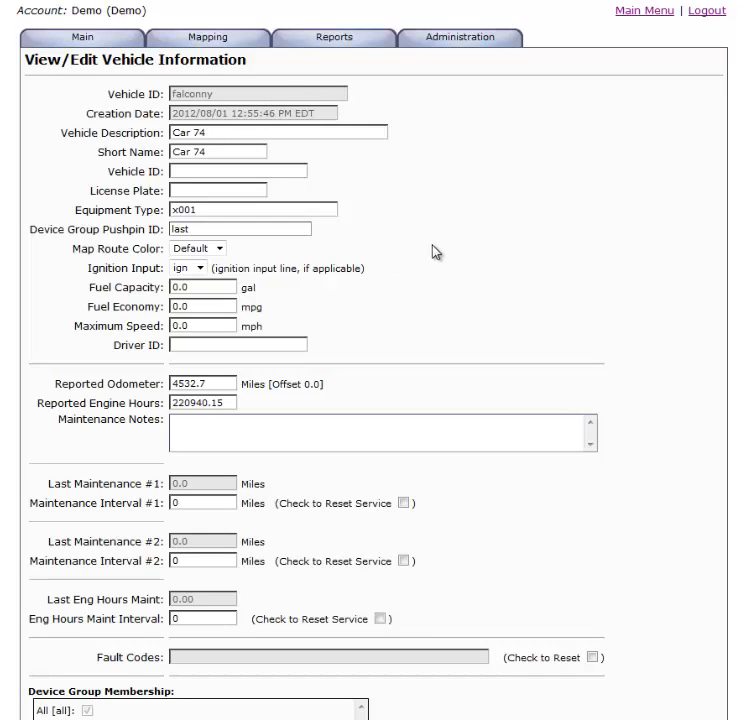
triple_click(173, 132)
type("Taxi")
left_click(301, 231)
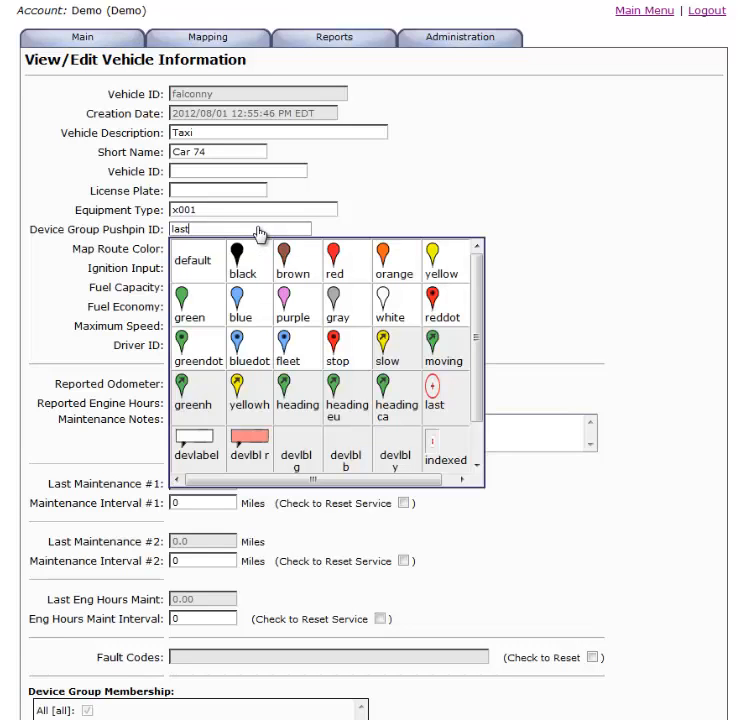
left_click(196, 442)
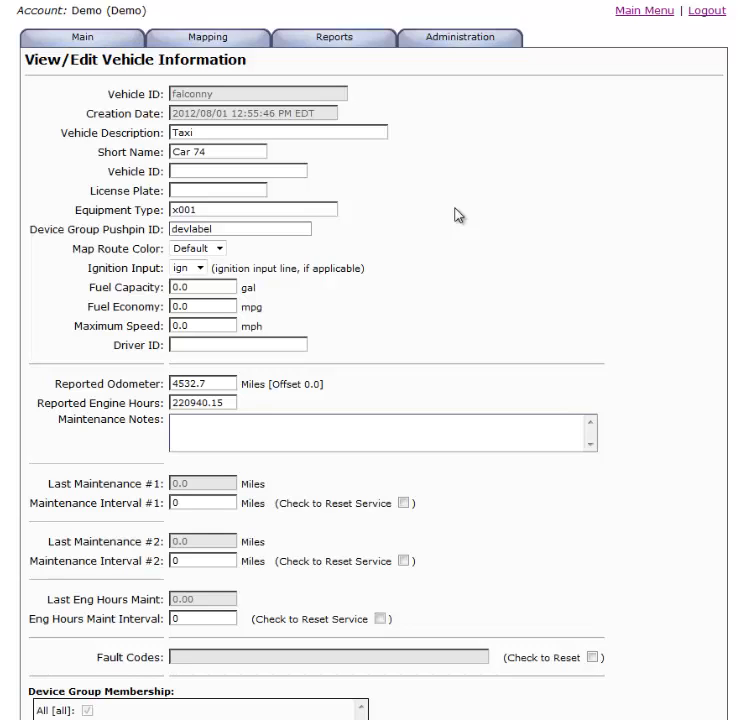
Step: Set the vehicle's reported odometer to 33000 miles and enter "oil change" as the maintenance notes
scroll(368, 391, "down", 2)
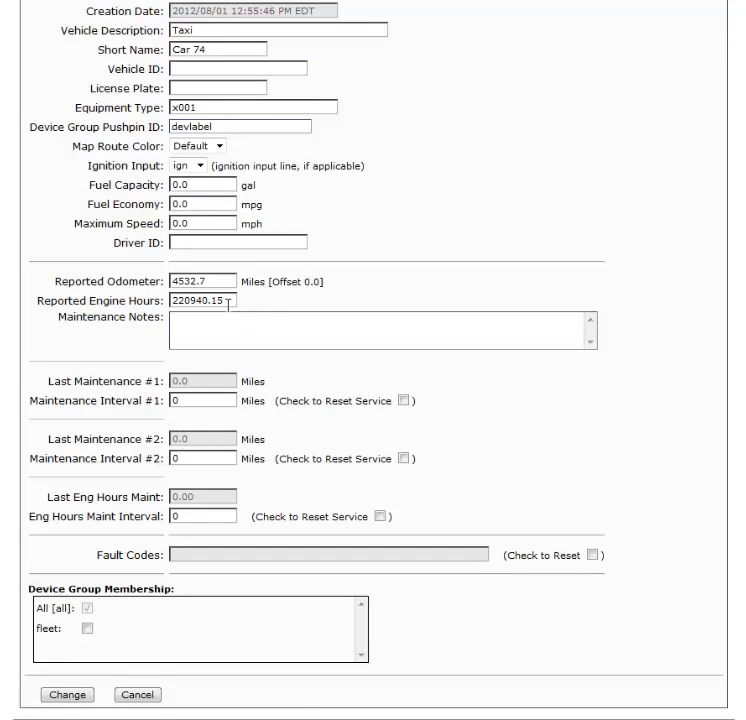
left_click_drag(218, 277, 166, 290)
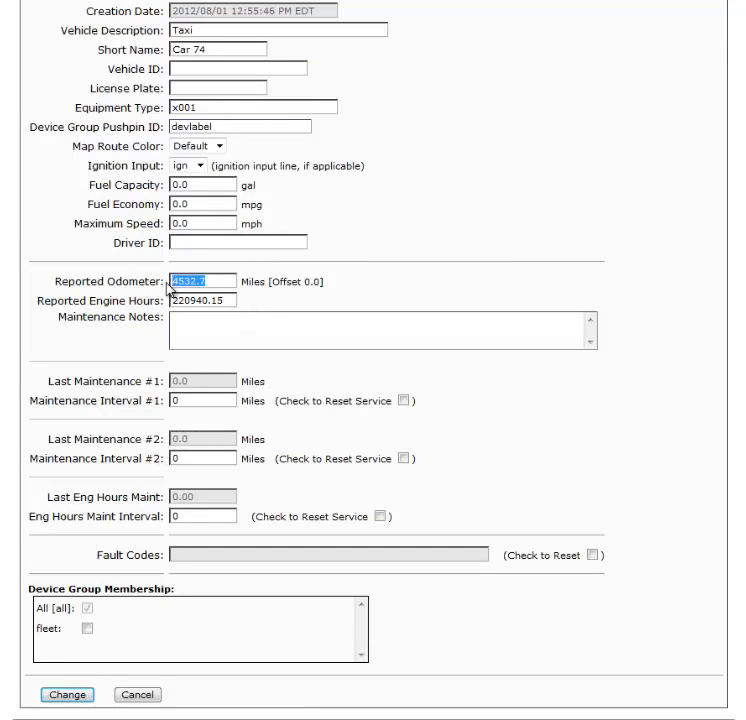
type("33000")
left_click(244, 324)
type("oil")
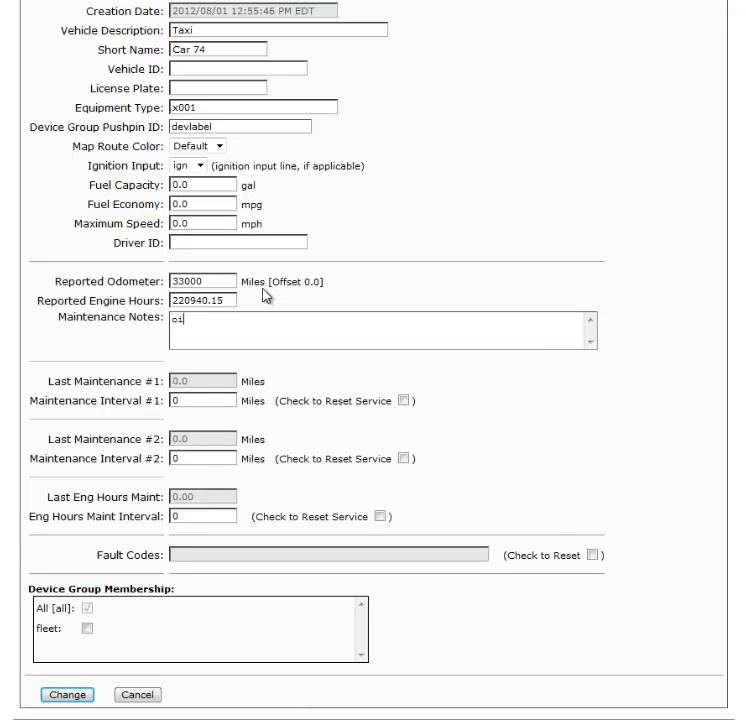
type(" change")
Step: Set Maintenance Interval #1 to 3000 miles and save the vehicle information
key("Tab")
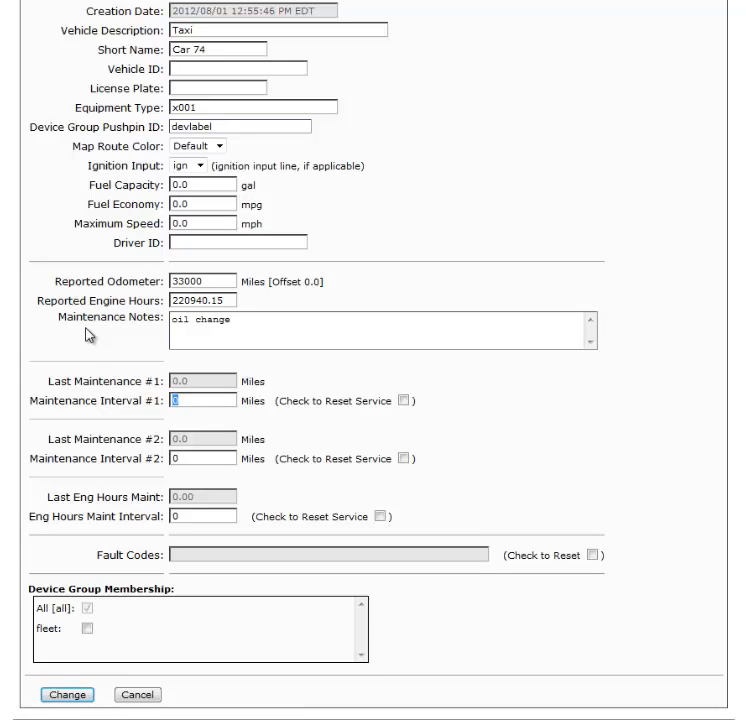
type("3000")
left_click(219, 461)
left_click(78, 700)
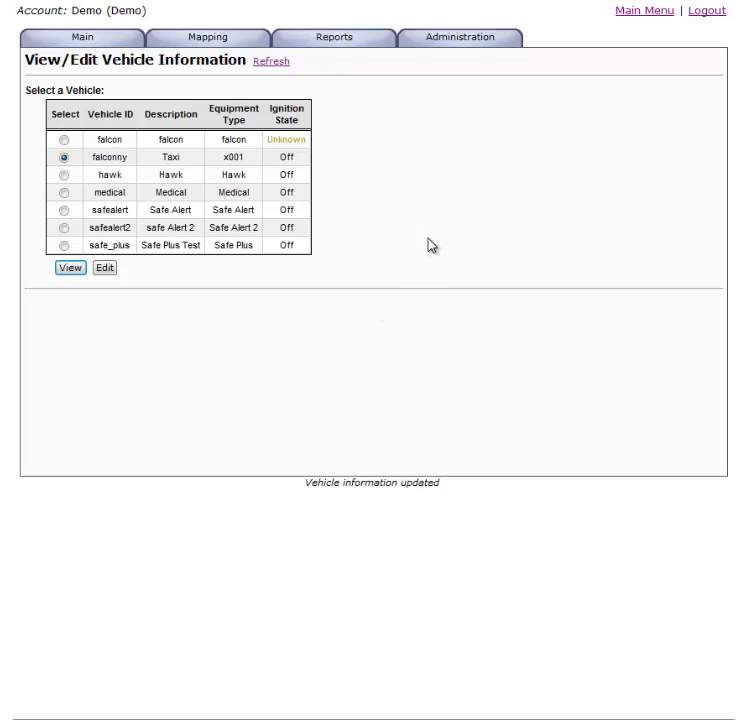
Step: Go to Geozone Admin and open the skywaybridge geozone for editing
mouse_move(483, 45)
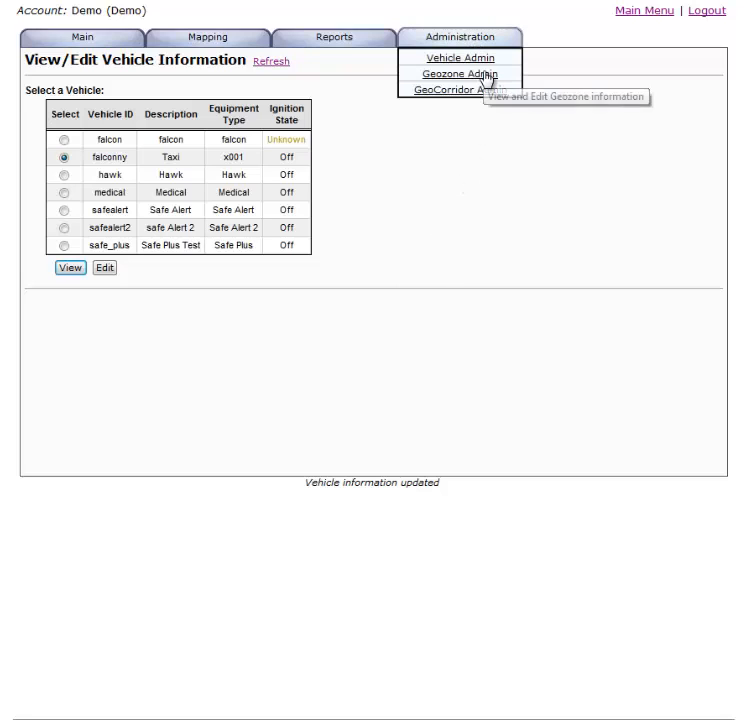
left_click(487, 77)
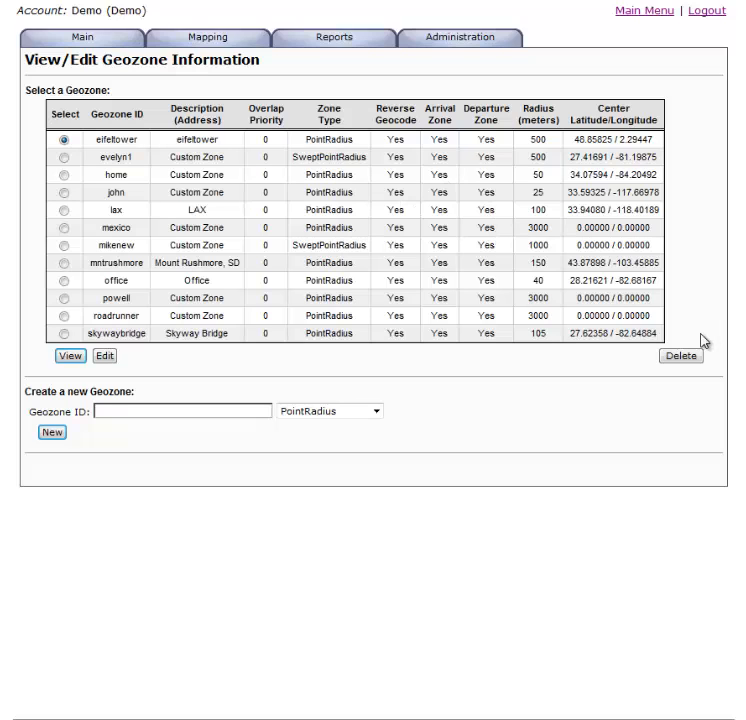
left_click(64, 333)
left_click(105, 356)
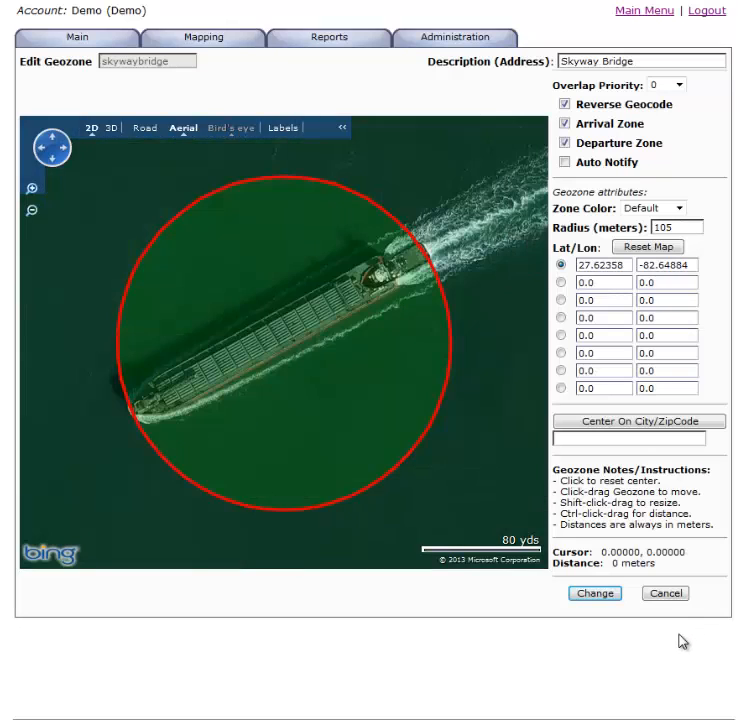
Step: Move the Skyway Bridge geozone from the ship onto the bridge, centred at about 27.62058, -82.65556
scroll(449, 403, "down", 5)
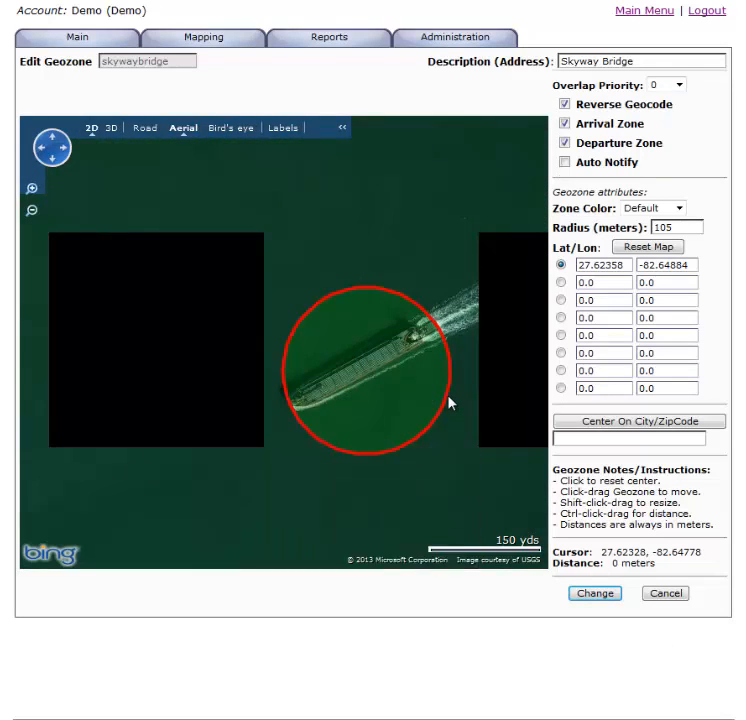
scroll(441, 401, "up", 1)
scroll(441, 401, "up", 1)
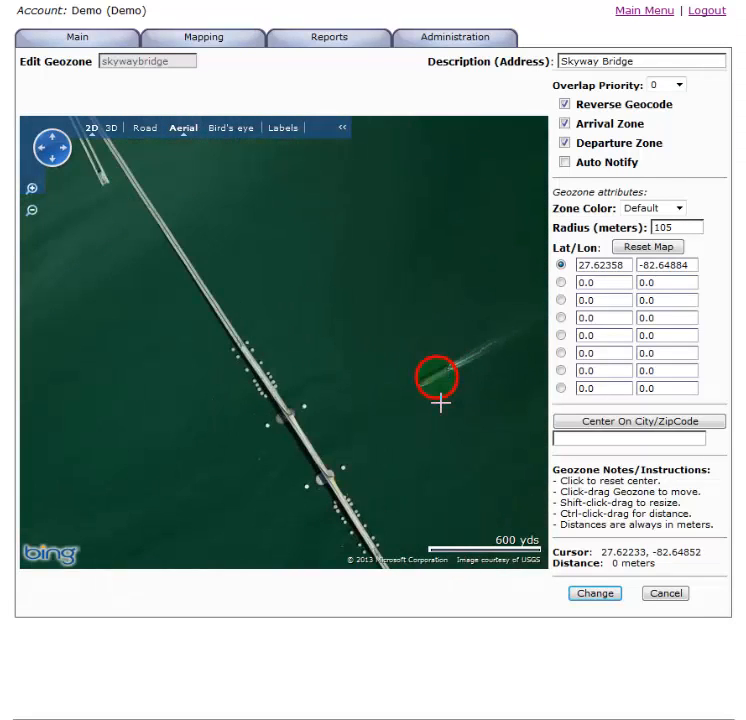
scroll(440, 401, "up", 1)
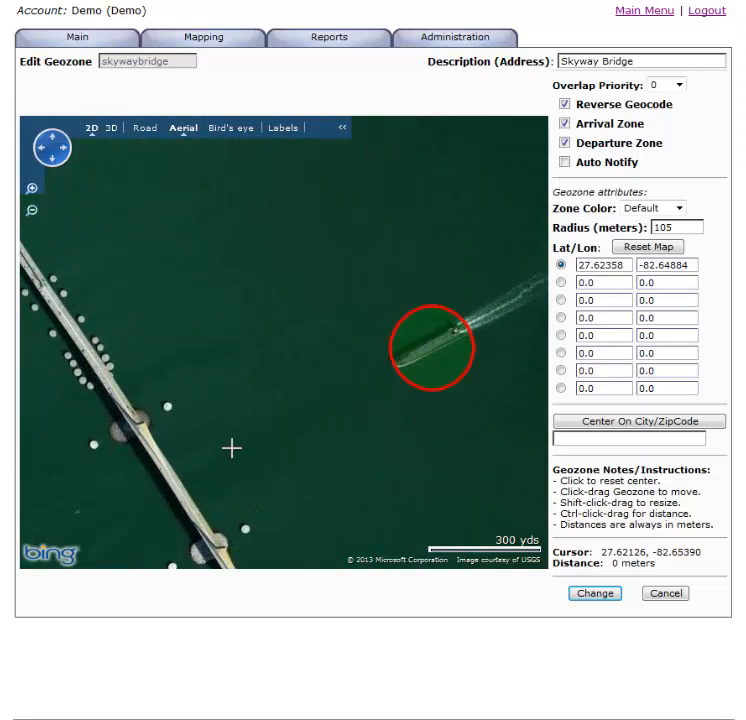
left_click_drag(231, 446, 292, 393)
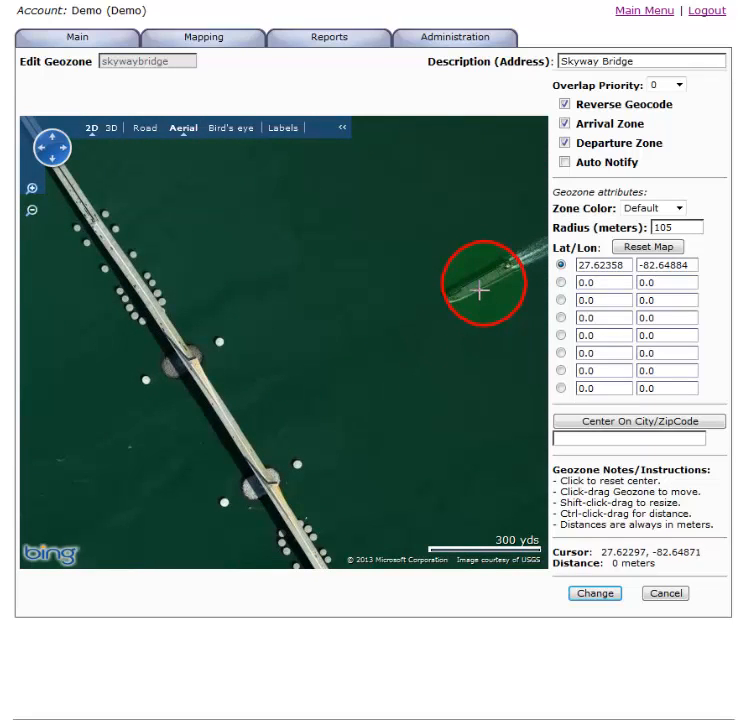
left_click_drag(478, 283, 212, 408)
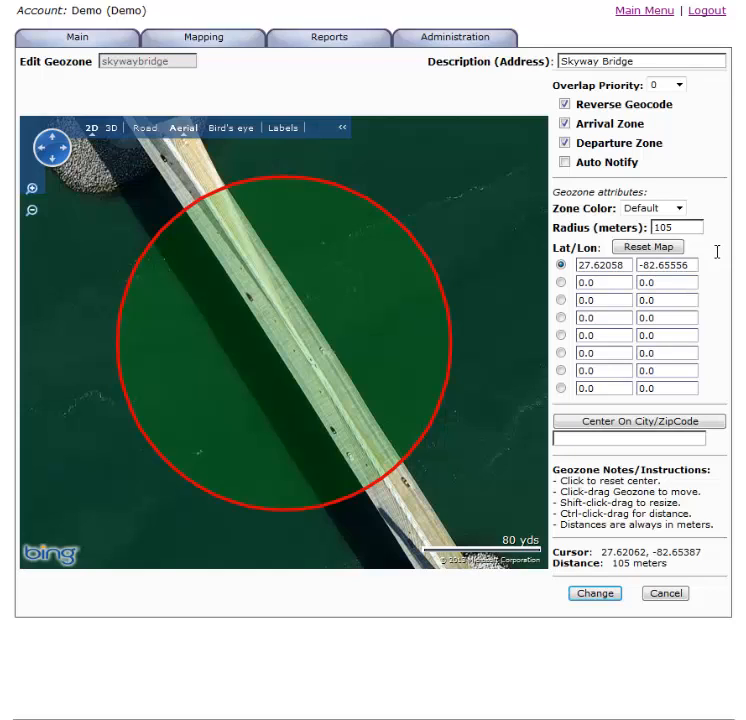
Step: Set the Skyway Bridge geozone's radius to 200 meters and reset the map to show it
left_click_drag(683, 226, 596, 214)
type("200")
left_click(675, 250)
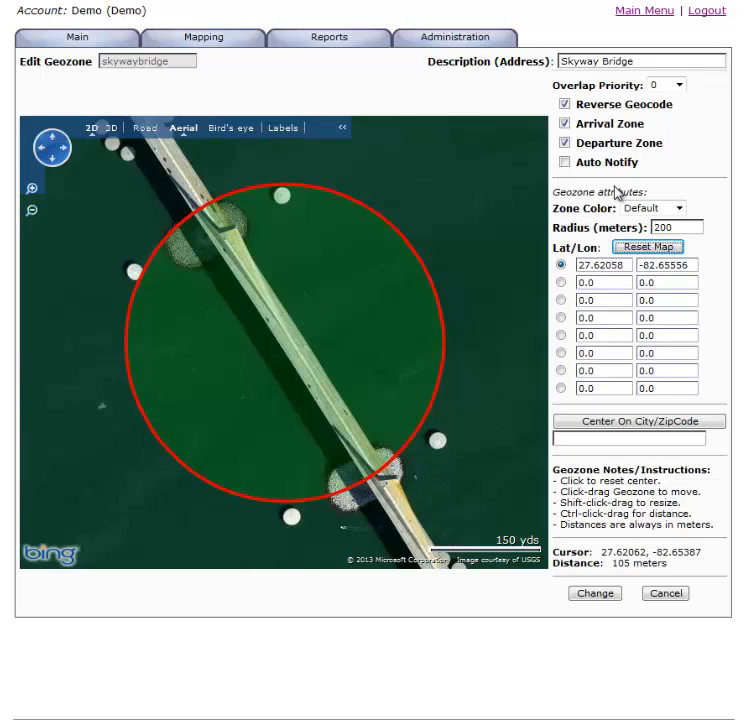
Step: Turn the Departure Zone option off and on again, and discard the Skyway Bridge geozone edits
left_click(564, 143)
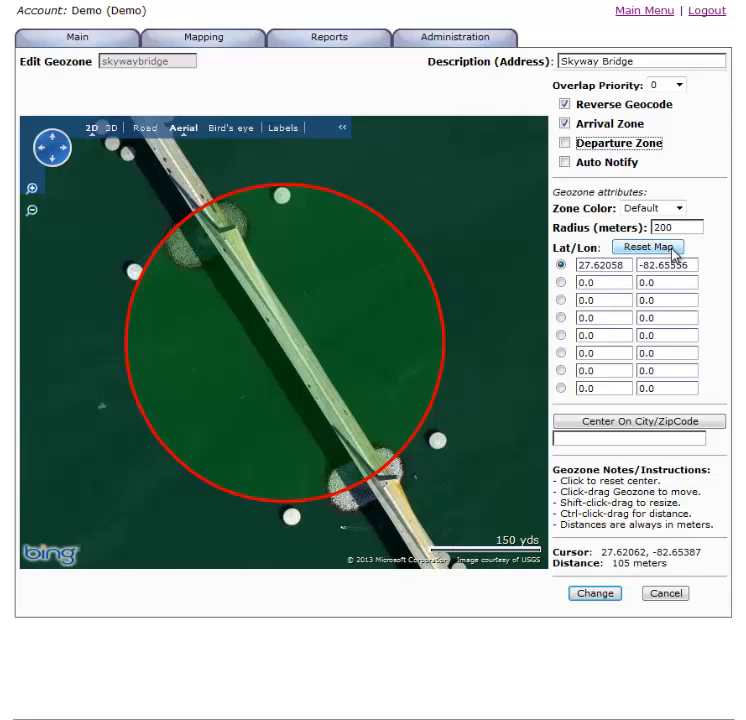
left_click(564, 144)
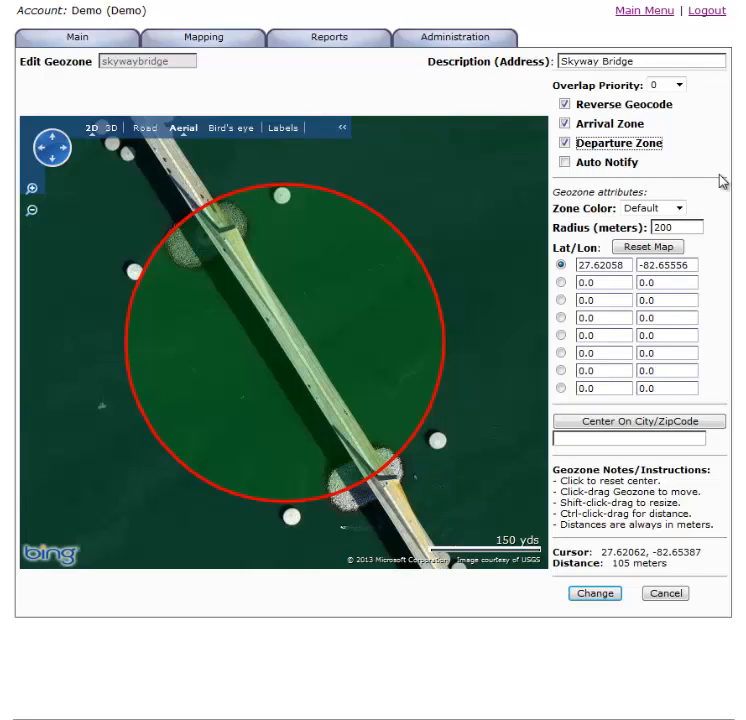
left_click(637, 66)
left_click(668, 595)
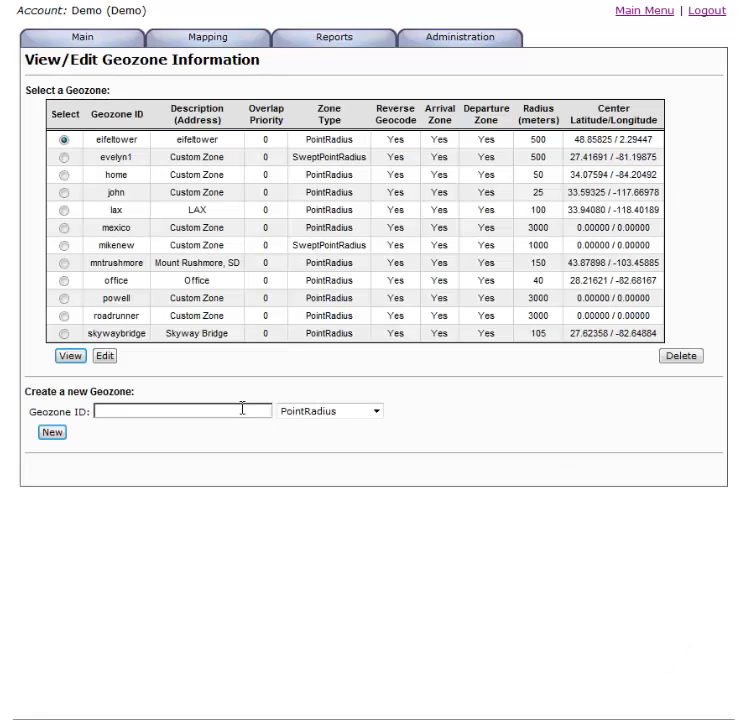
Step: Create a new PointRadius geozone with the ID test
left_click(239, 409)
type("te")
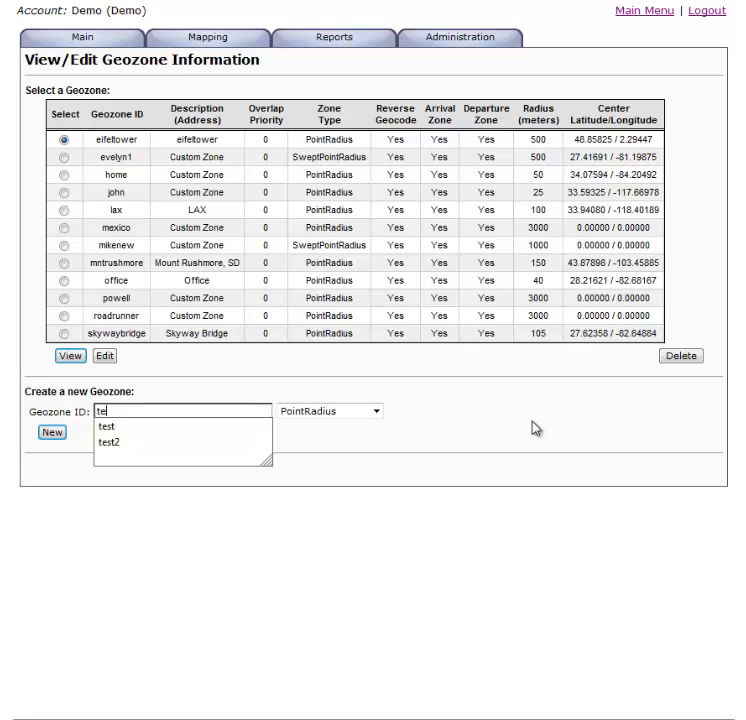
type("st")
left_click(376, 411)
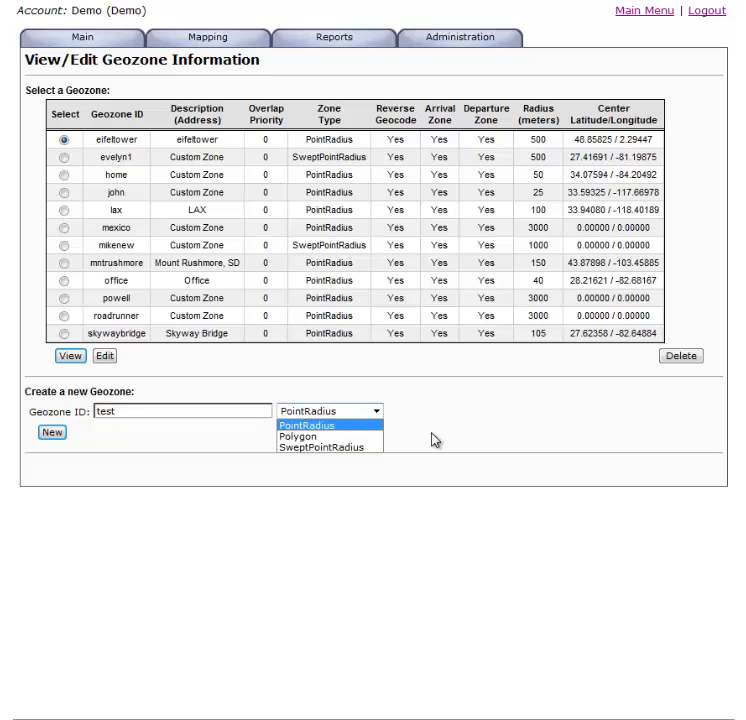
left_click(53, 435)
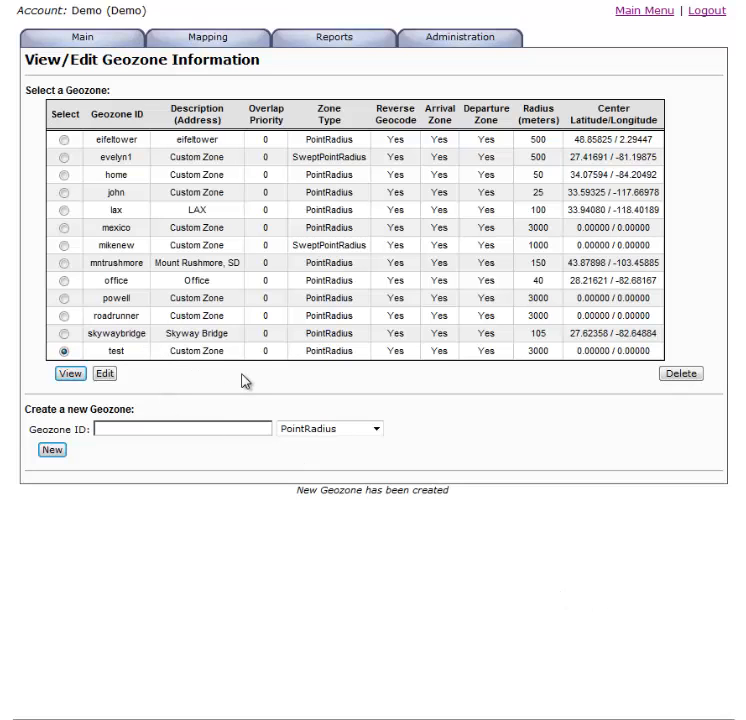
Step: Open the test geozone for editing, and set its description to test and its radius to 500 meters
left_click(103, 377)
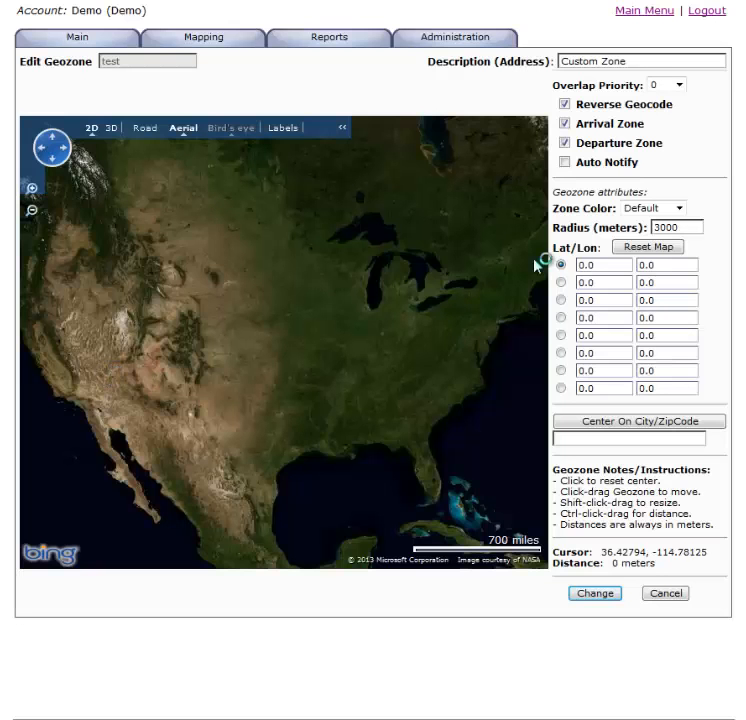
left_click_drag(668, 61, 380, 67)
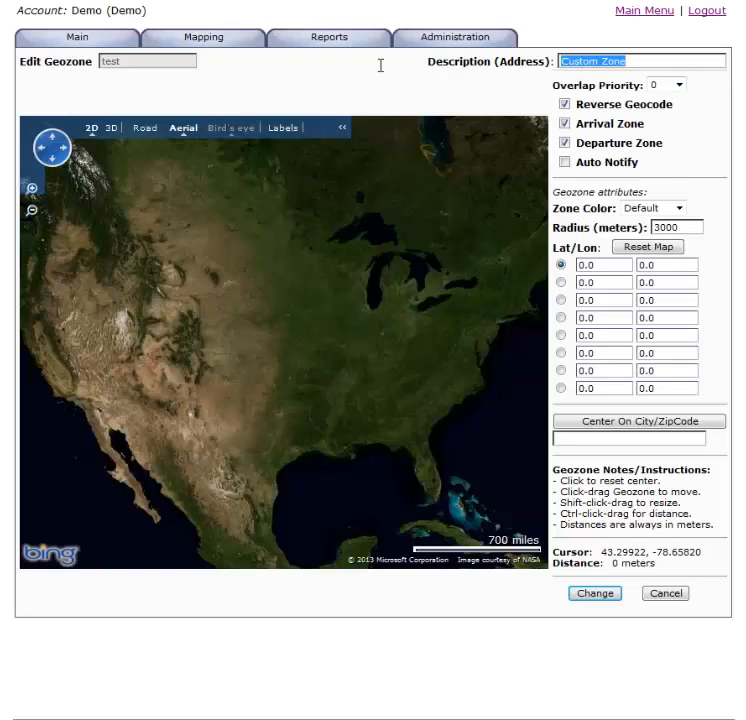
type("test")
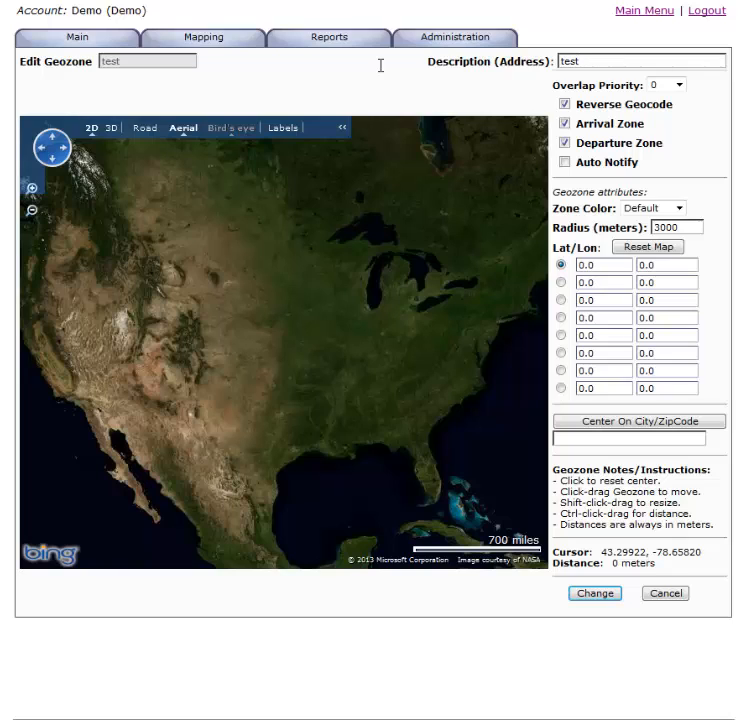
double_click(688, 228)
type("500")
Step: Switch the map to road view and center the test geozone on ZIP code 11558
left_click(593, 442)
left_click(146, 130)
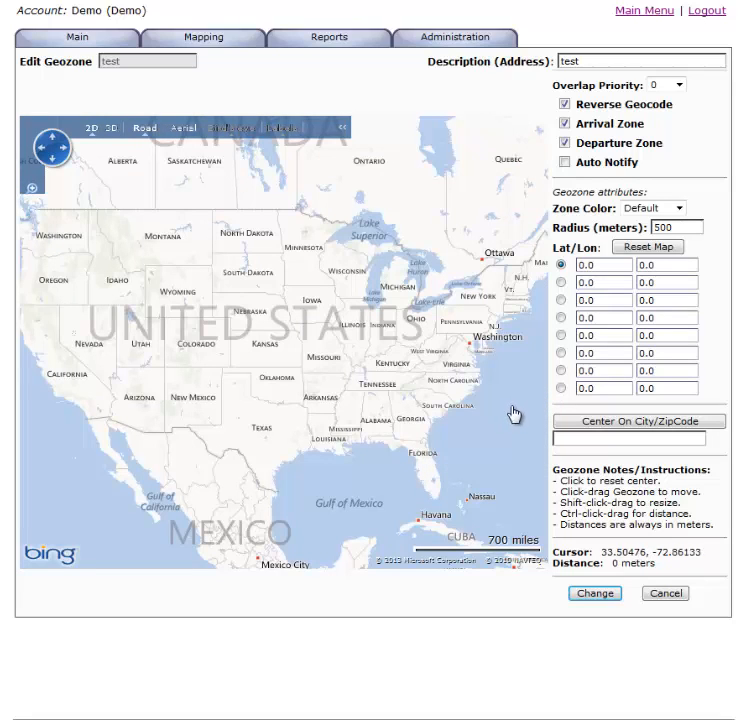
left_click(584, 438)
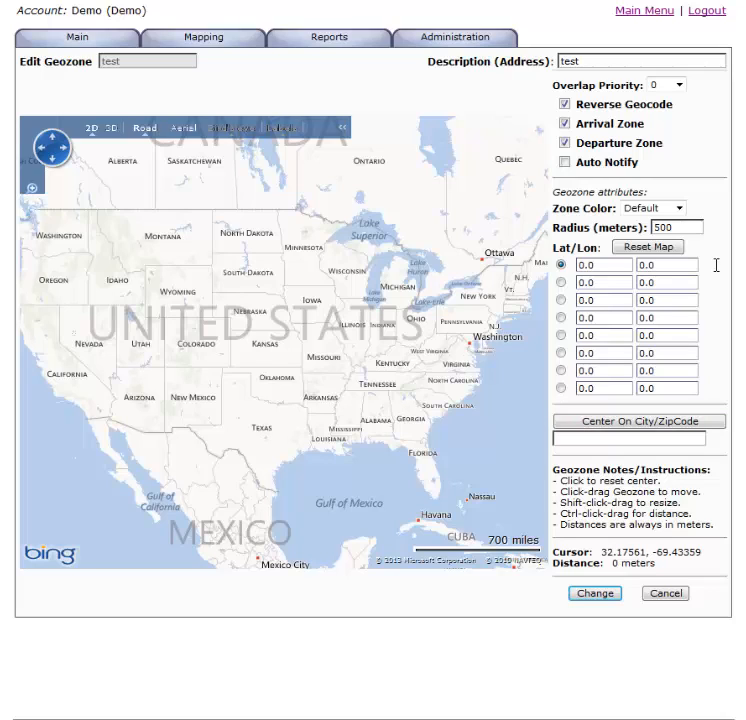
type("11558")
left_click(648, 427)
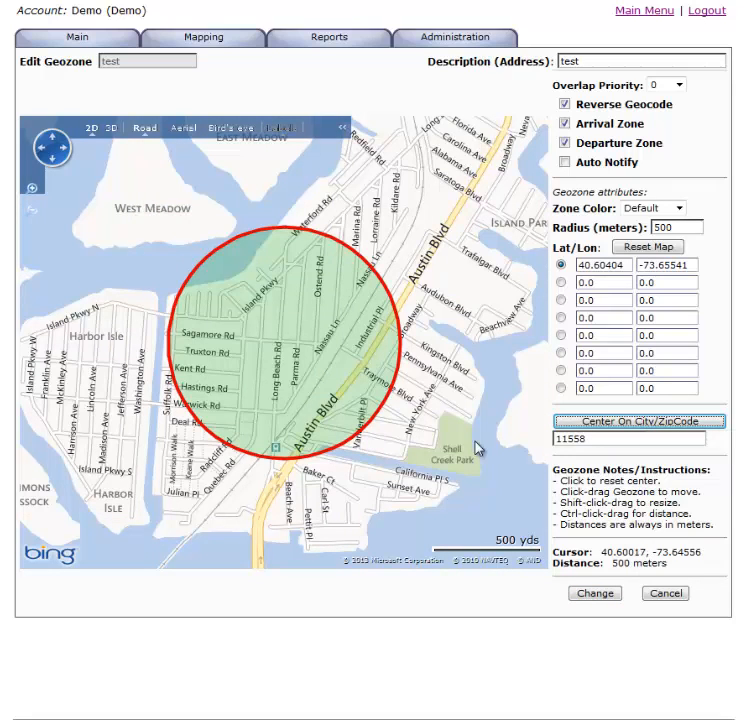
Step: Set the test geozone's radius to 700 meters, update the map, and move the zone's center to about 40.60303, -73.65331
scroll(477, 450, "down", 1)
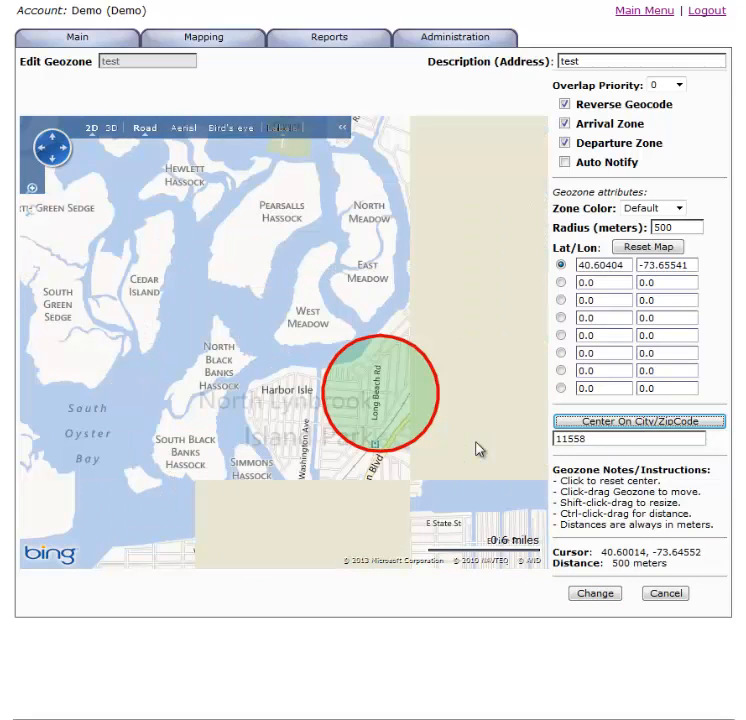
double_click(665, 227)
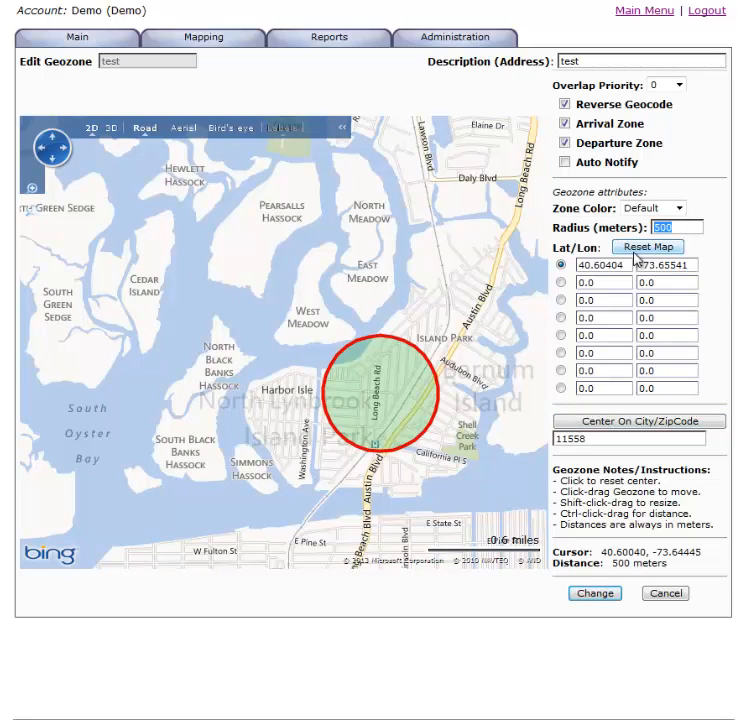
type("700")
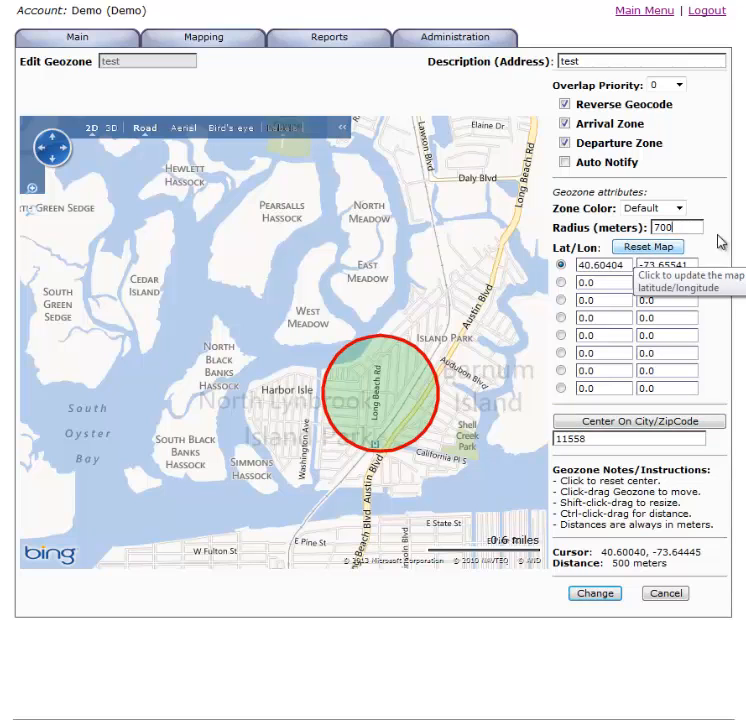
left_click(650, 250)
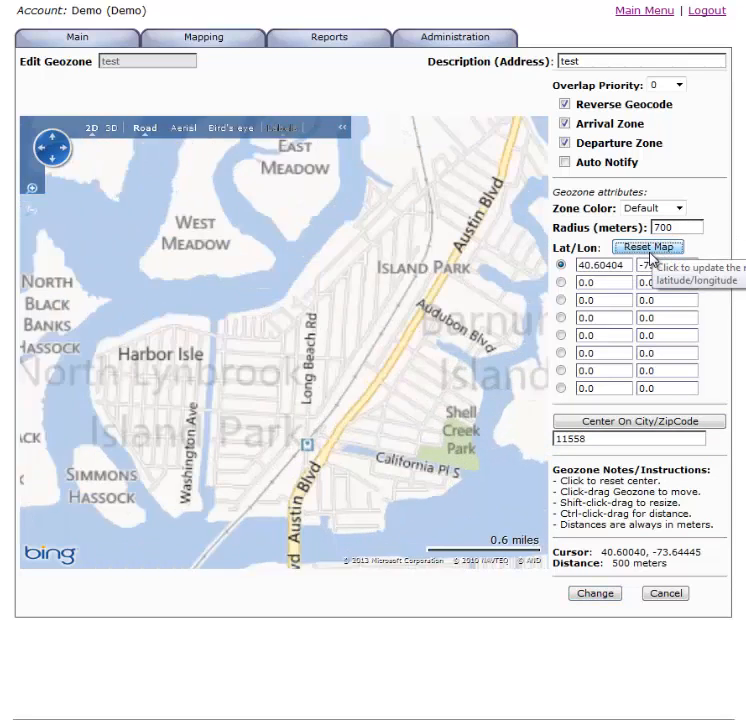
left_click_drag(289, 402, 320, 401)
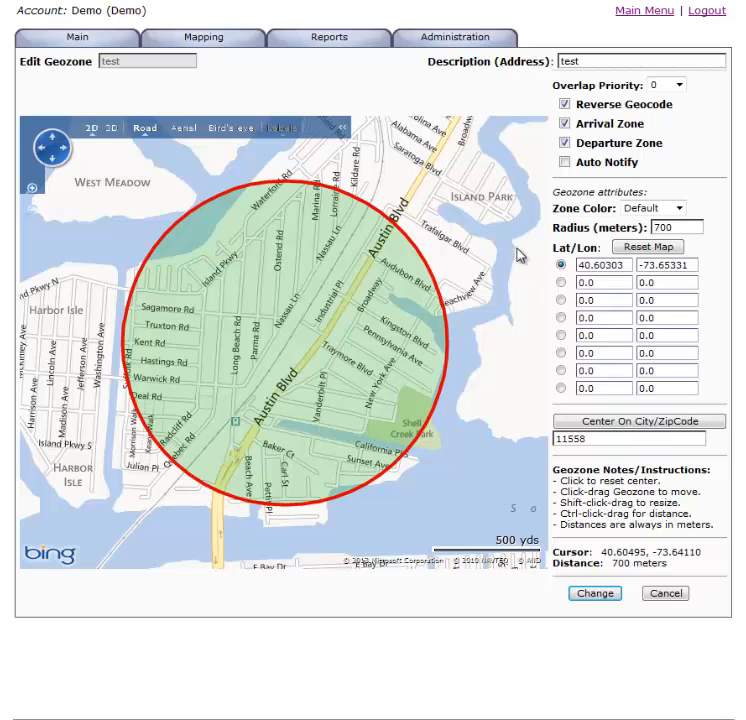
left_click_drag(672, 228, 627, 243)
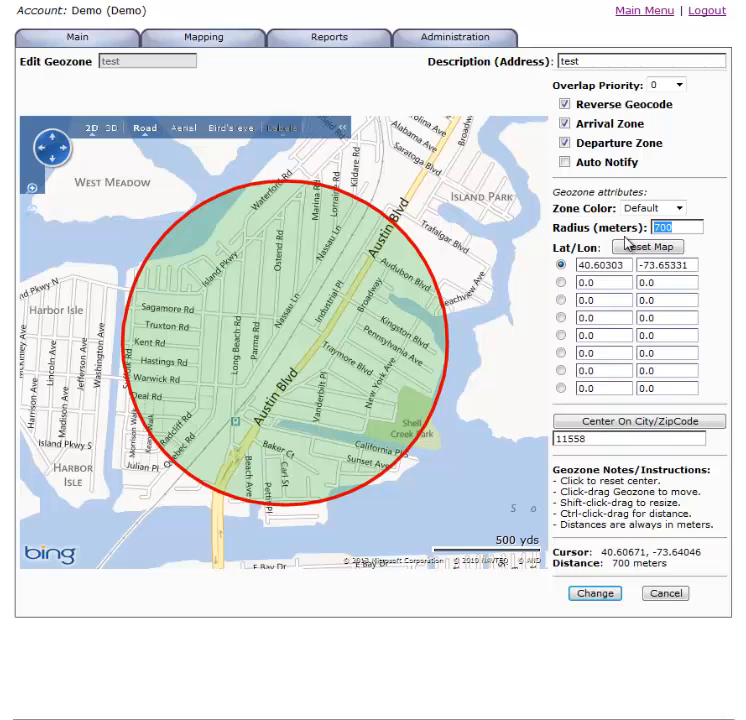
type("50")
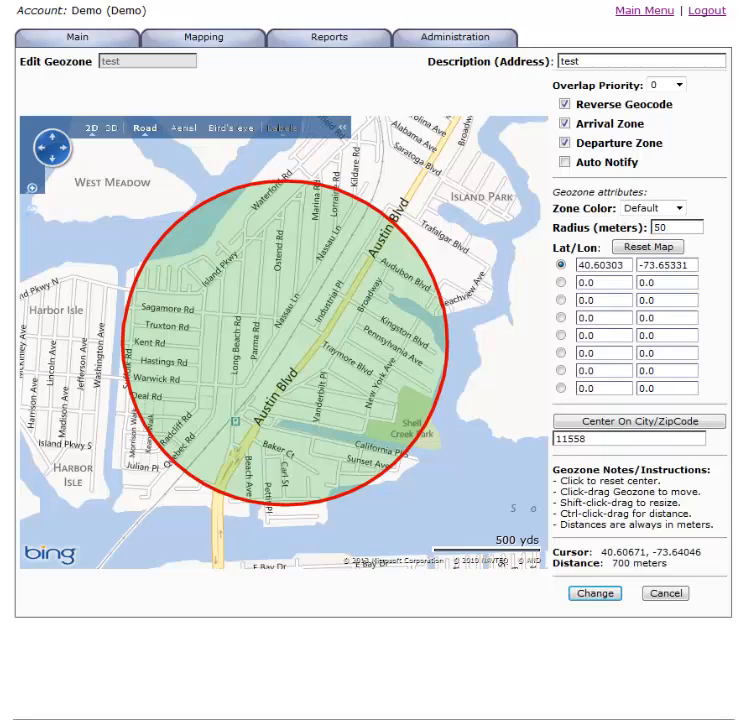
left_click(650, 248)
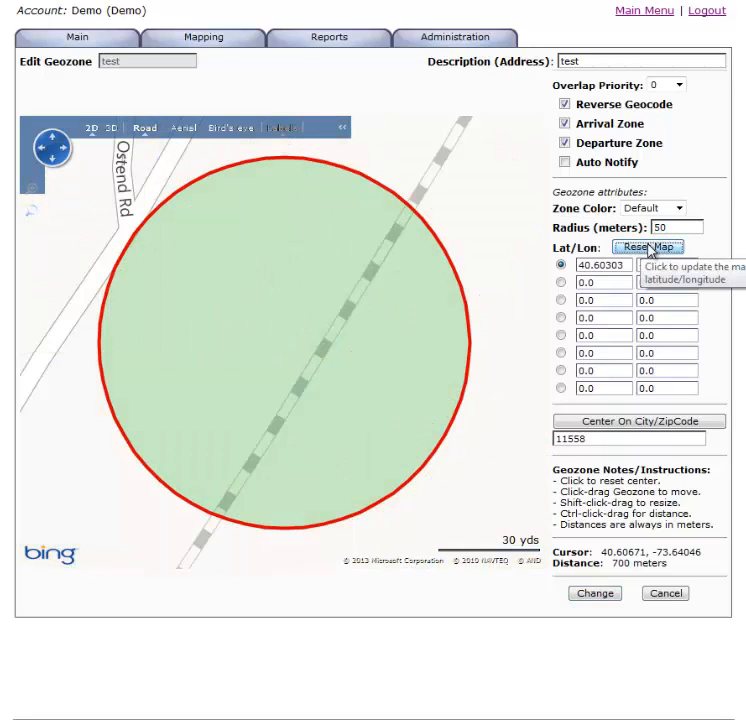
left_click(184, 131)
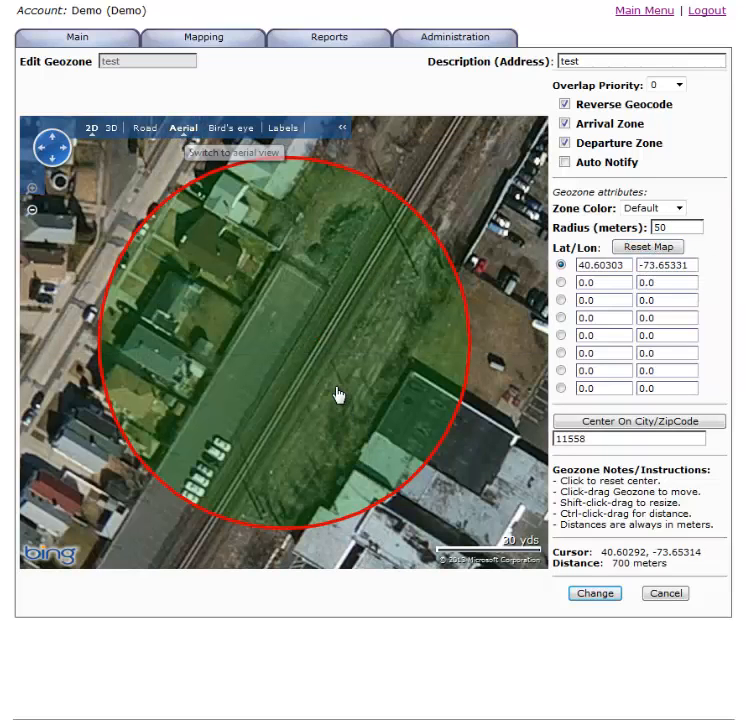
left_click_drag(333, 395, 238, 362)
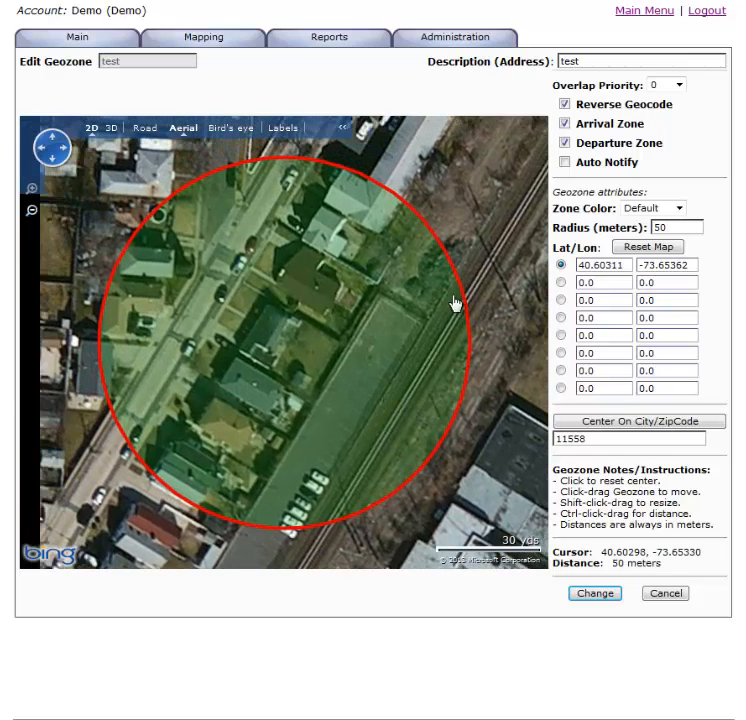
left_click(285, 134)
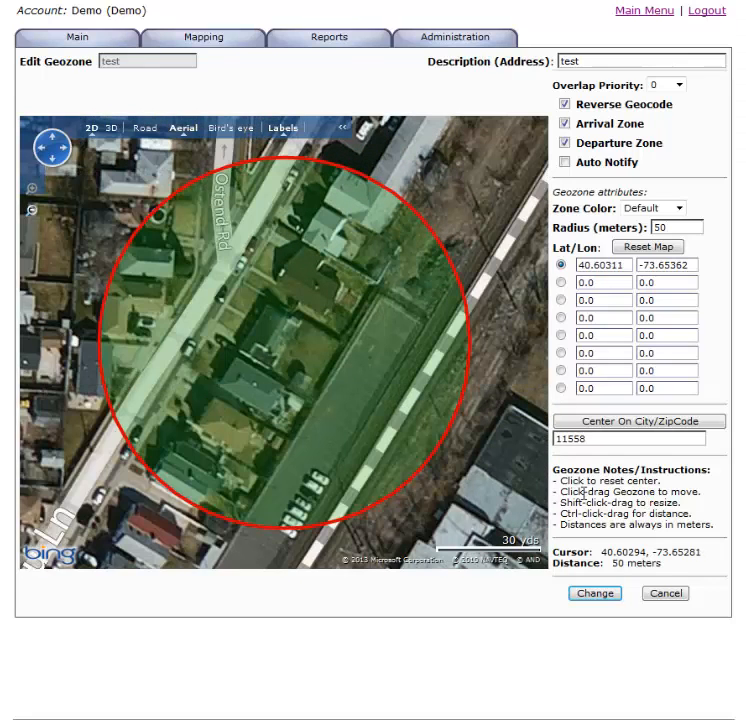
mouse_move(295, 360)
left_mouse_down()
mouse_move(301, 357)
mouse_move(288, 368)
left_mouse_up()
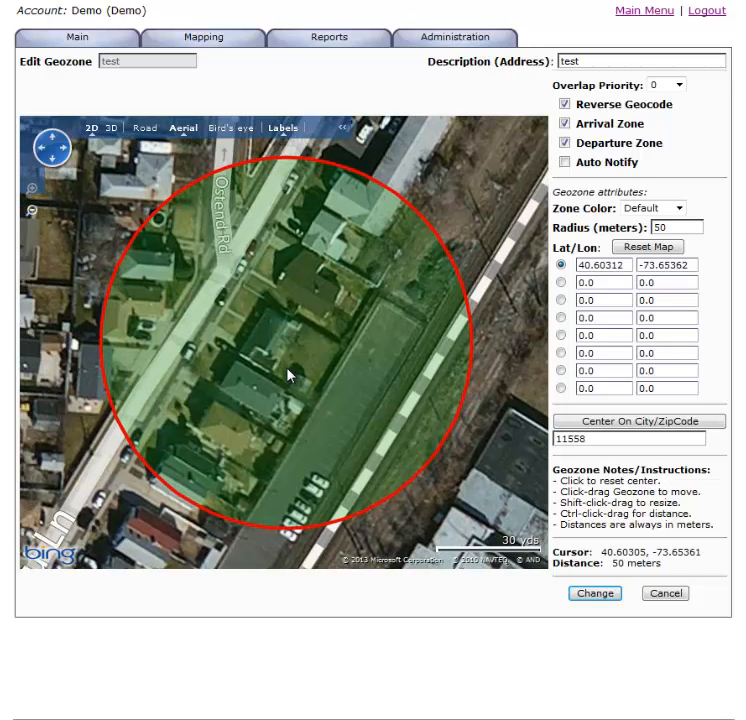
Step: Reduce the test geozone's radius to 30 meters, nudge its center to about 40.60312, -73.65363, and save the geozone
double_click(683, 228)
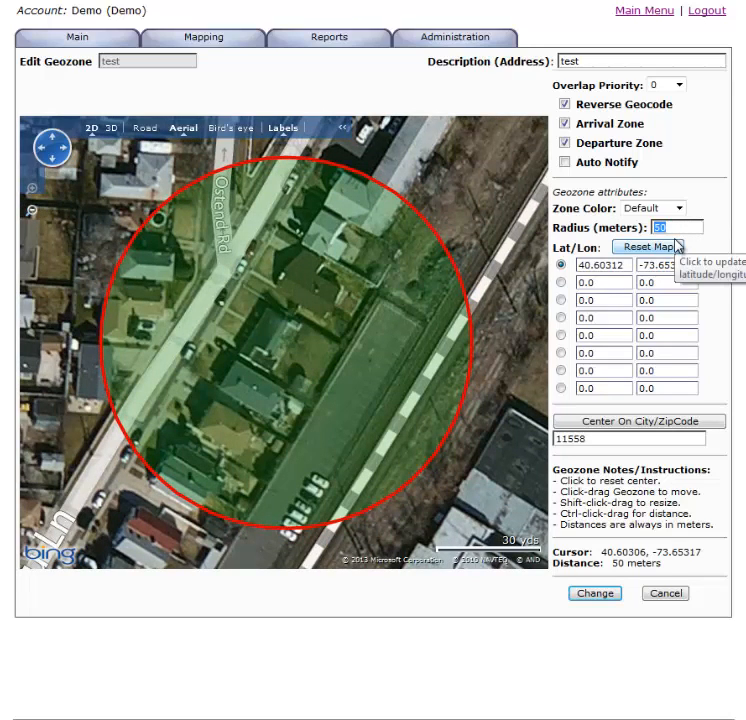
type("30")
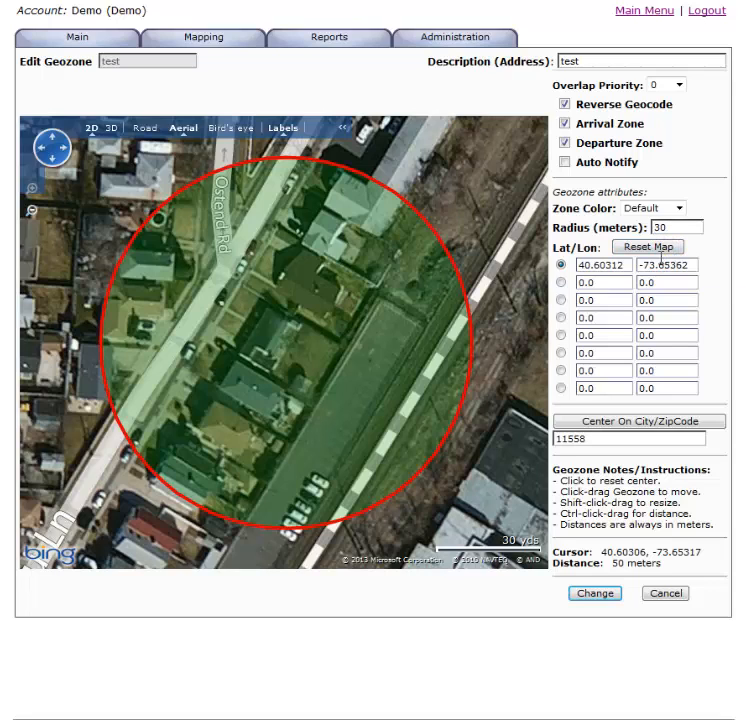
left_click(640, 248)
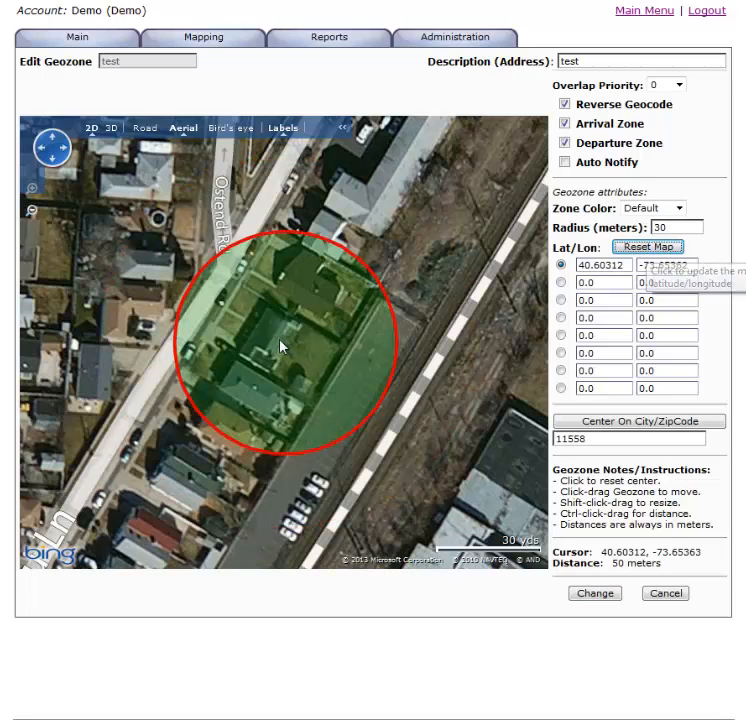
left_click_drag(283, 342, 278, 343)
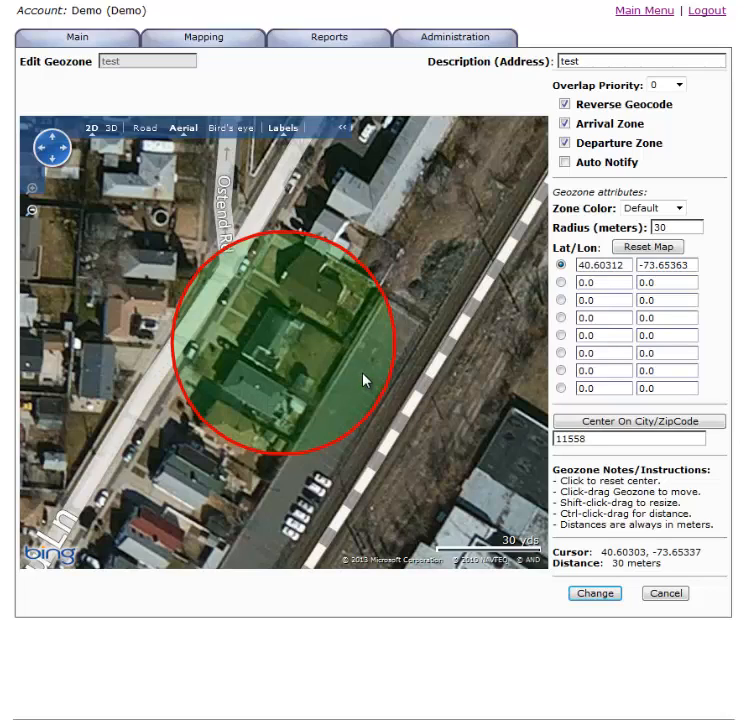
left_click(607, 594)
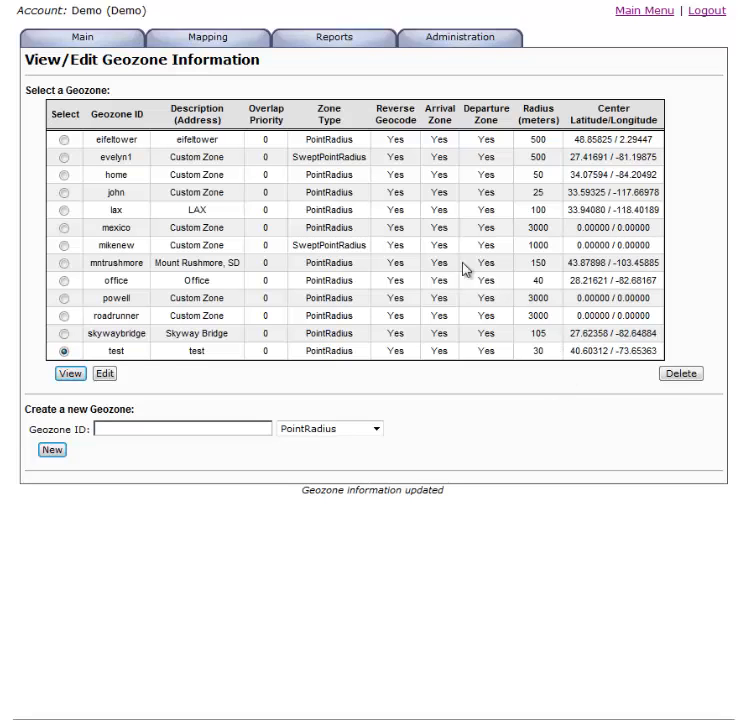
Step: Return to the main menu and open the I.F.T.A. reports page
mouse_move(92, 36)
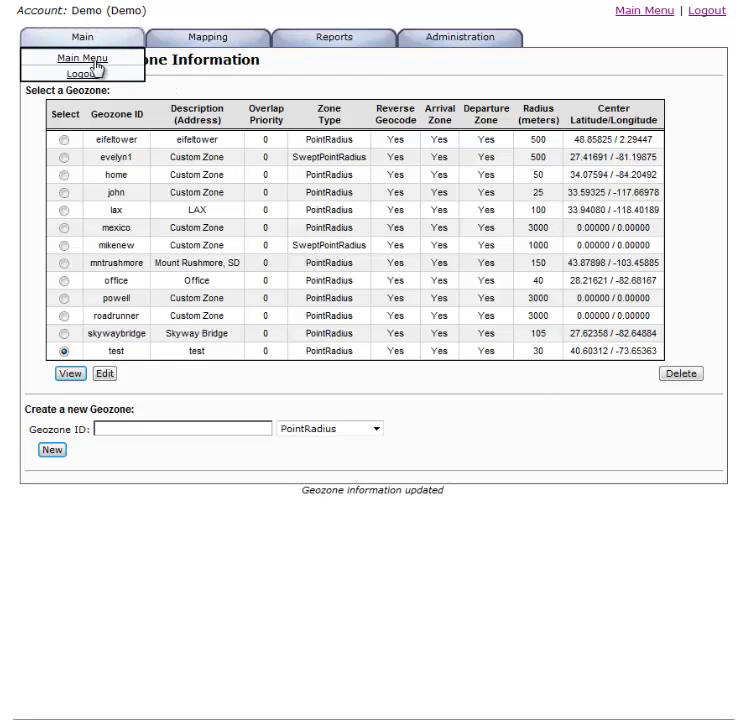
left_click(95, 58)
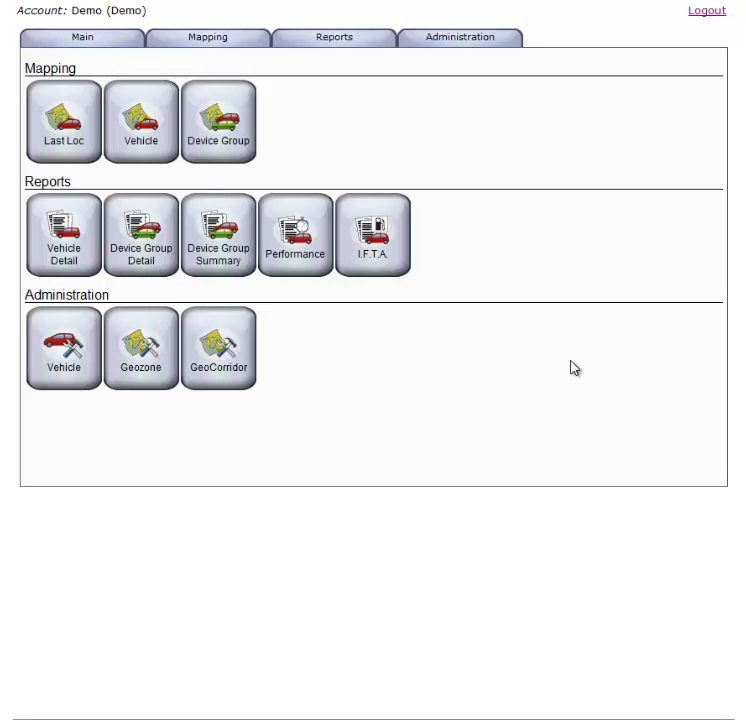
left_click(374, 238)
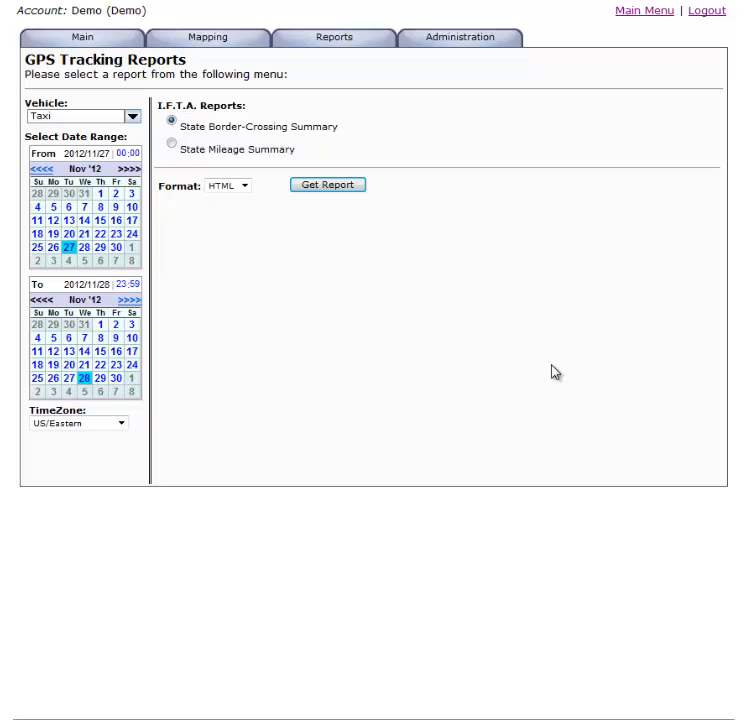
Step: Get the State Mileage Summary report for the Taxi vehicle from 2012/11/01 to 2012/11/03 in HTML format
left_click(100, 194)
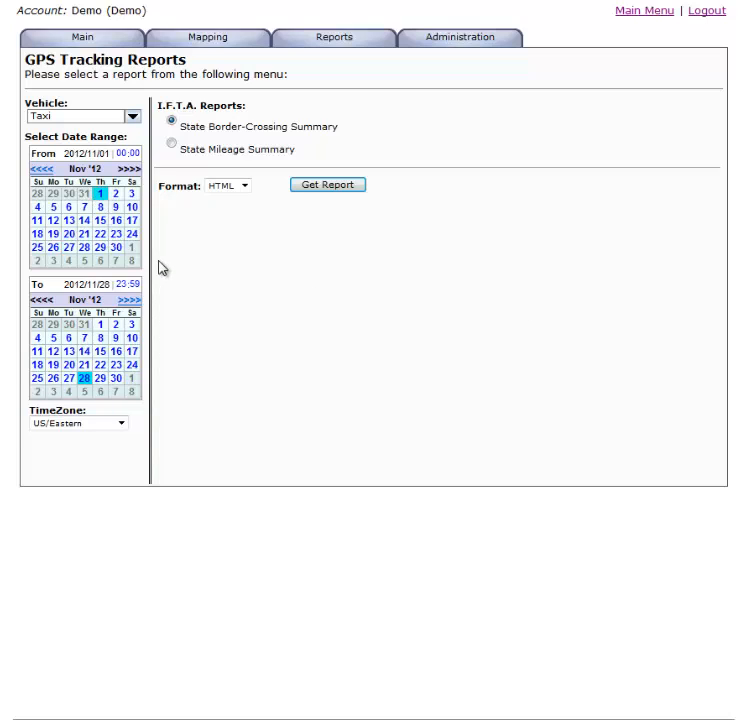
left_click(131, 327)
left_click(172, 146)
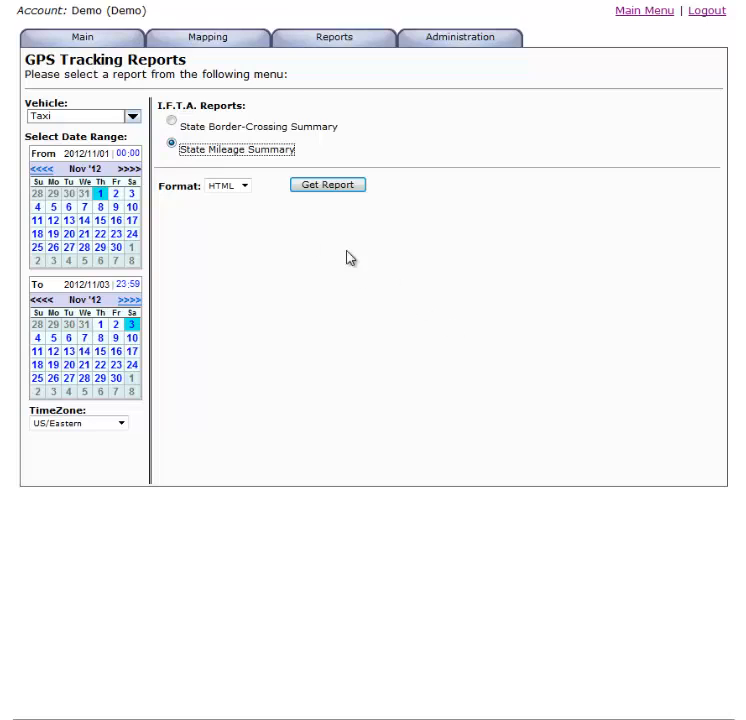
left_click(339, 187)
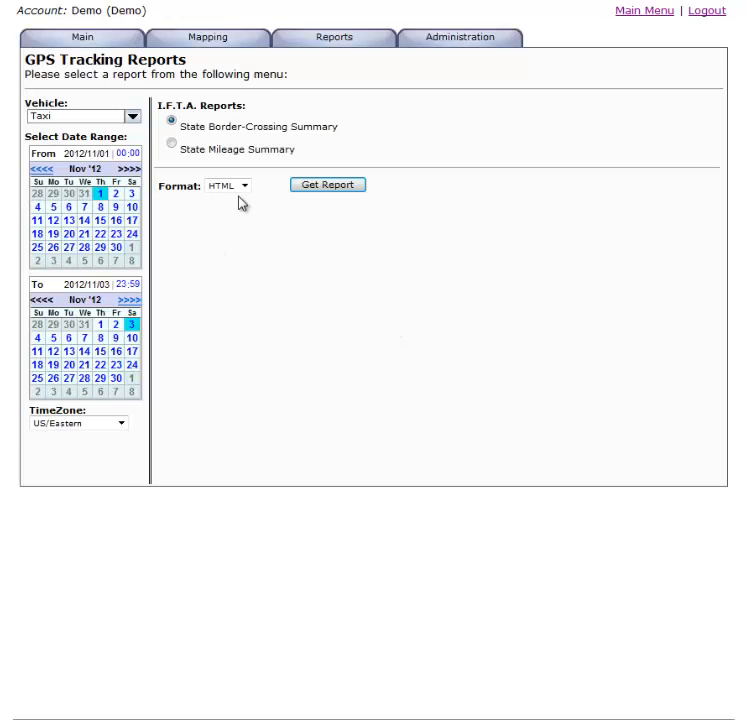
Step: Get the State Mileage Summary for the falcon vehicle from 2012/11/01 to 2012/11/03 in HTML format
left_click(131, 118)
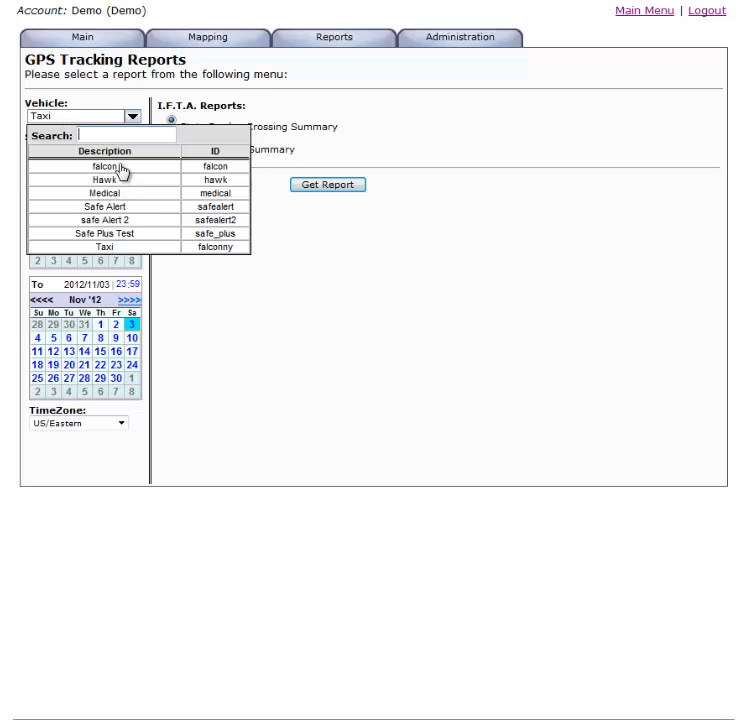
left_click(120, 167)
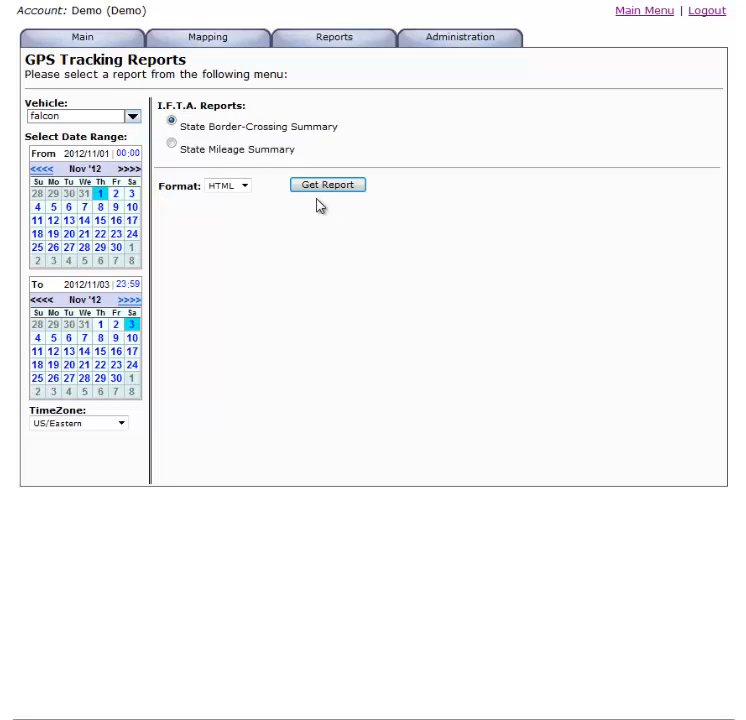
left_click(172, 146)
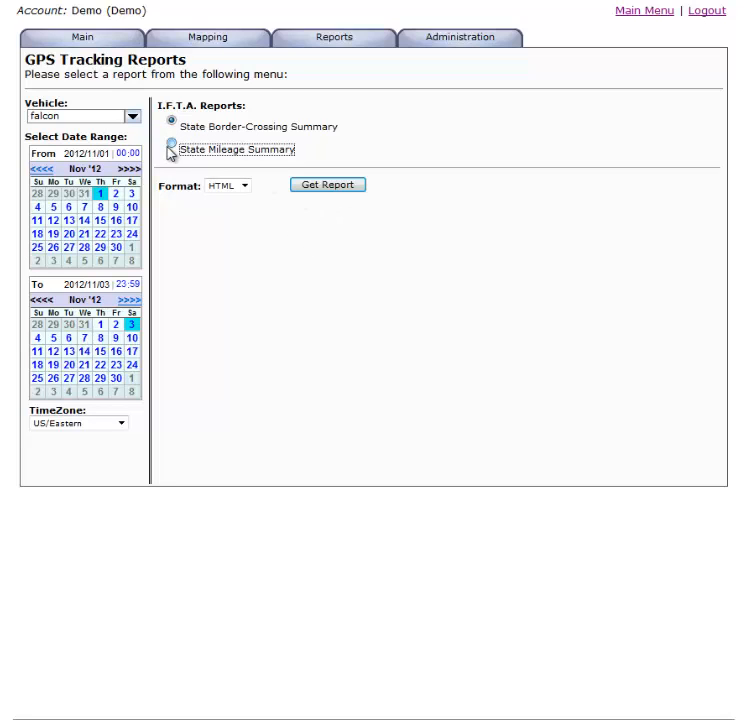
left_click(327, 190)
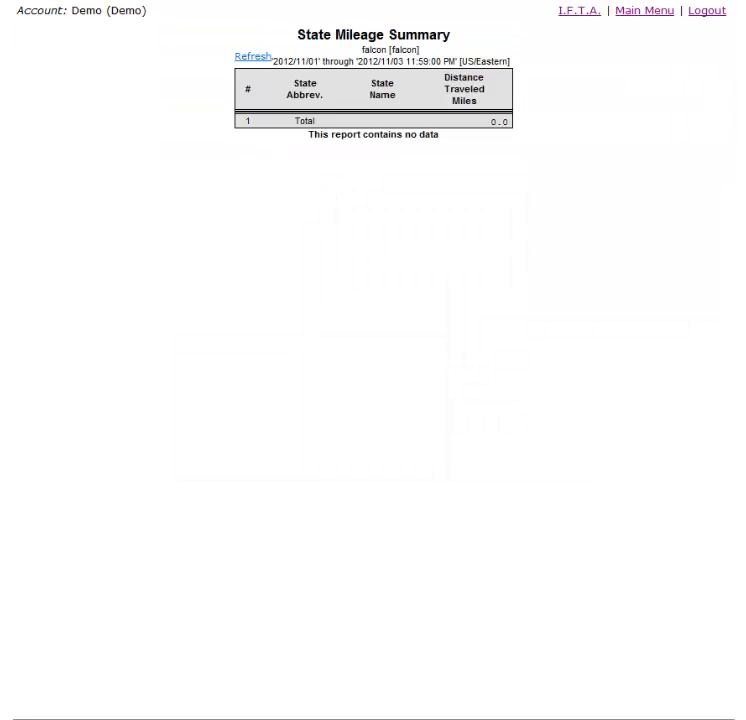
Step: Return to the I.F.T.A. reports and get the Taxi vehicle's State Mileage Summary from 2012/11/20 to 2012/11/30 in HTML format
left_click(579, 11)
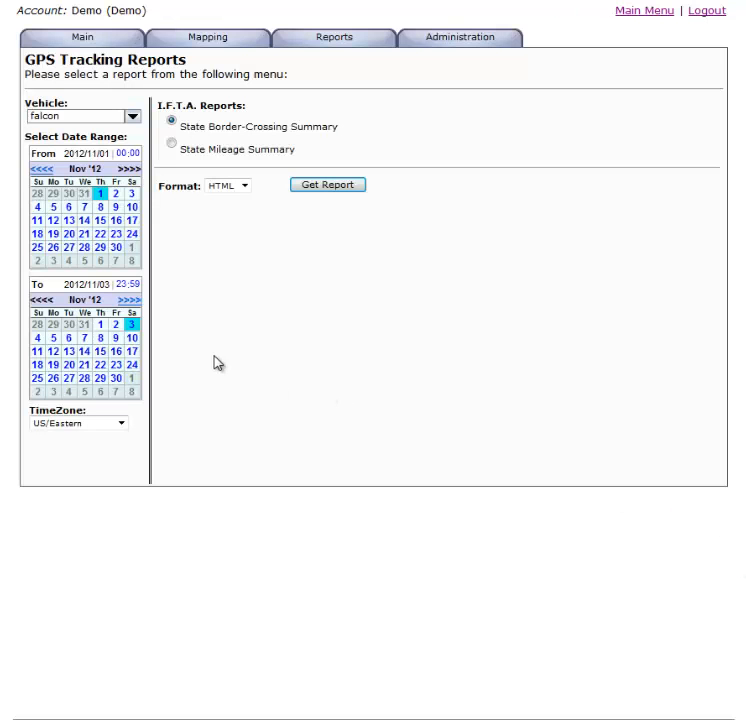
left_click(132, 117)
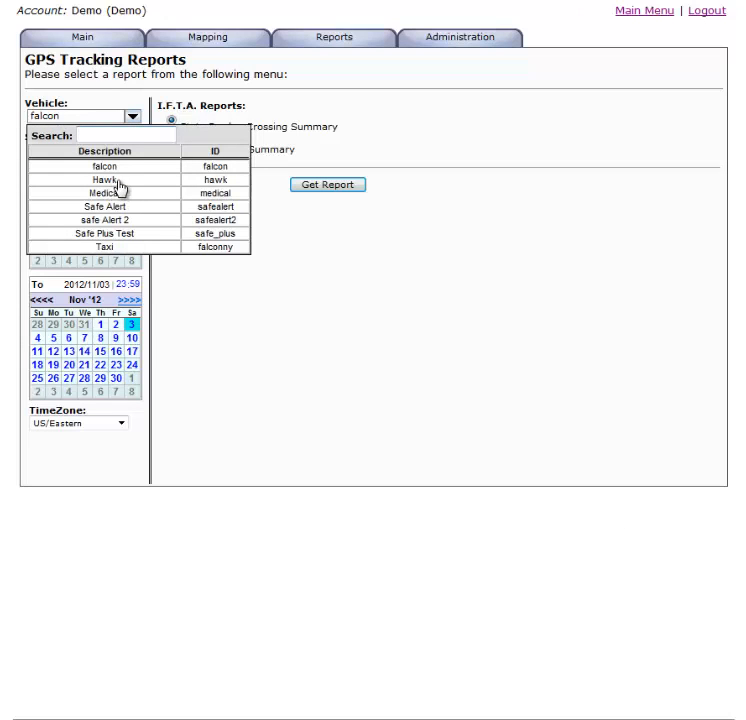
left_click(134, 248)
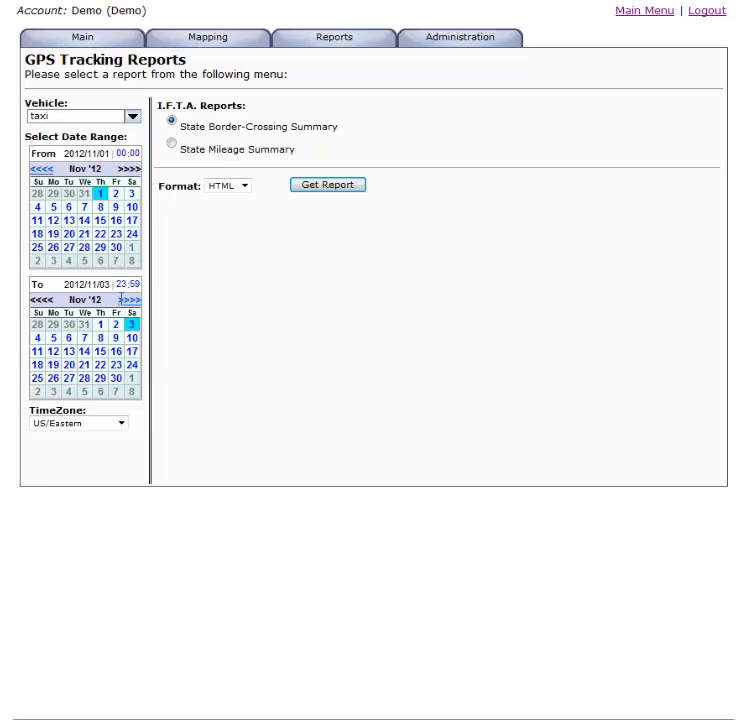
left_click(69, 234)
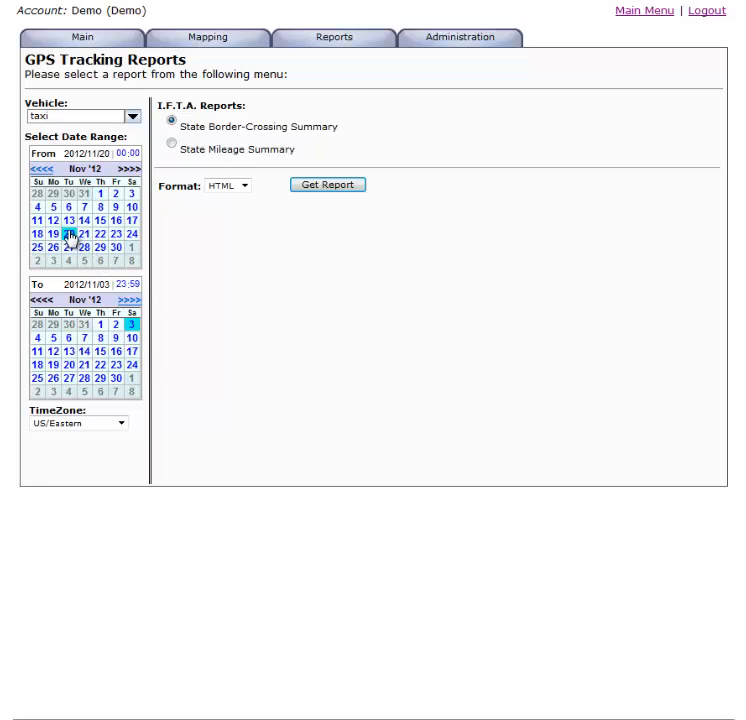
left_click(115, 378)
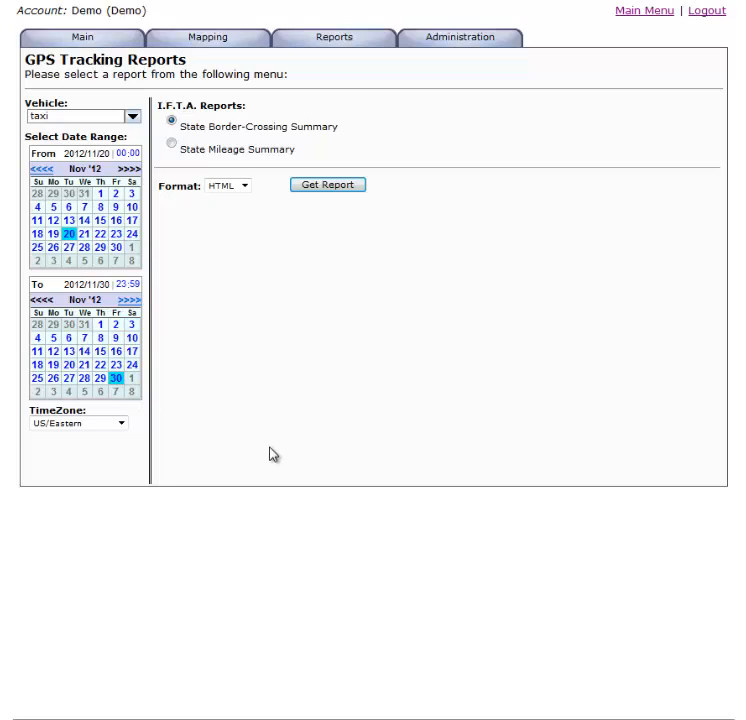
left_click(172, 146)
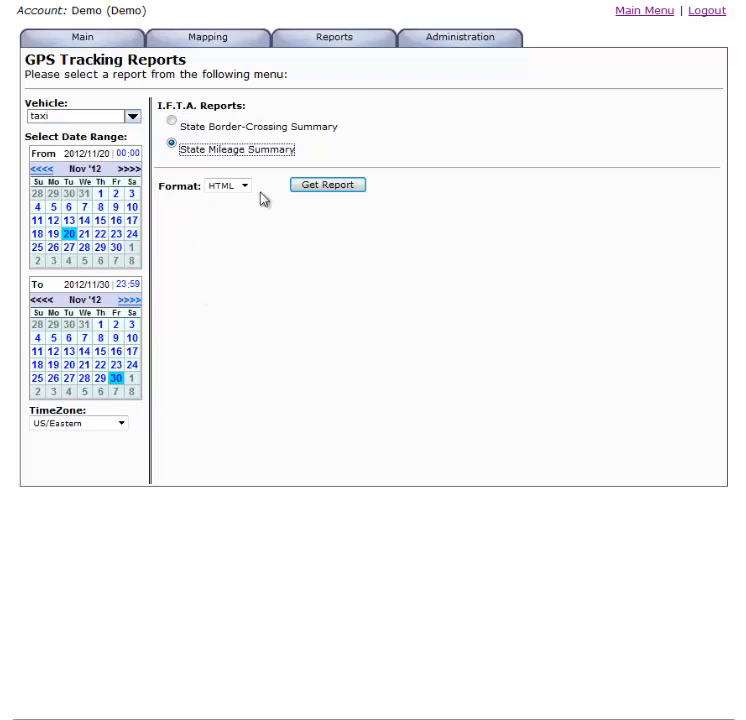
left_click(334, 186)
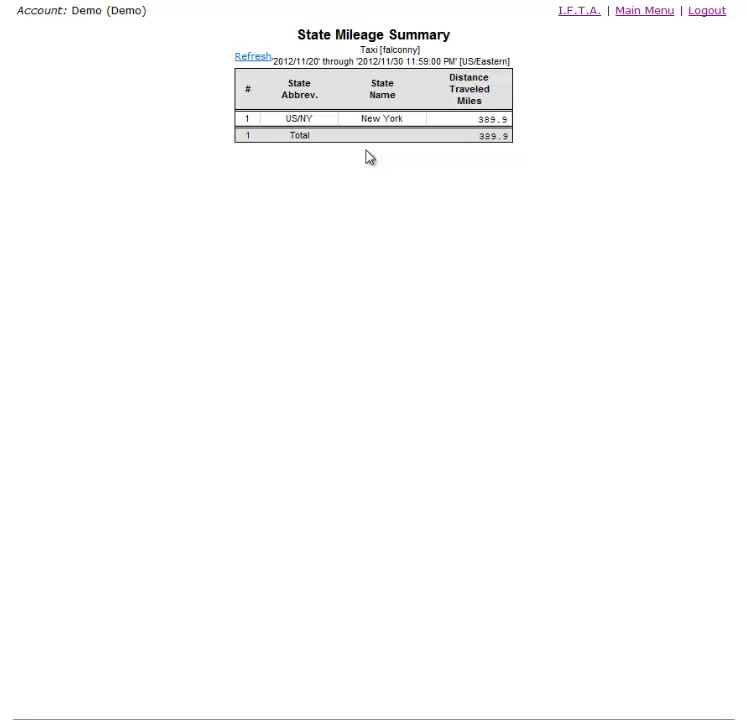
Step: Return to the main menu and open the Vehicle Map for the Taxi
left_click(660, 12)
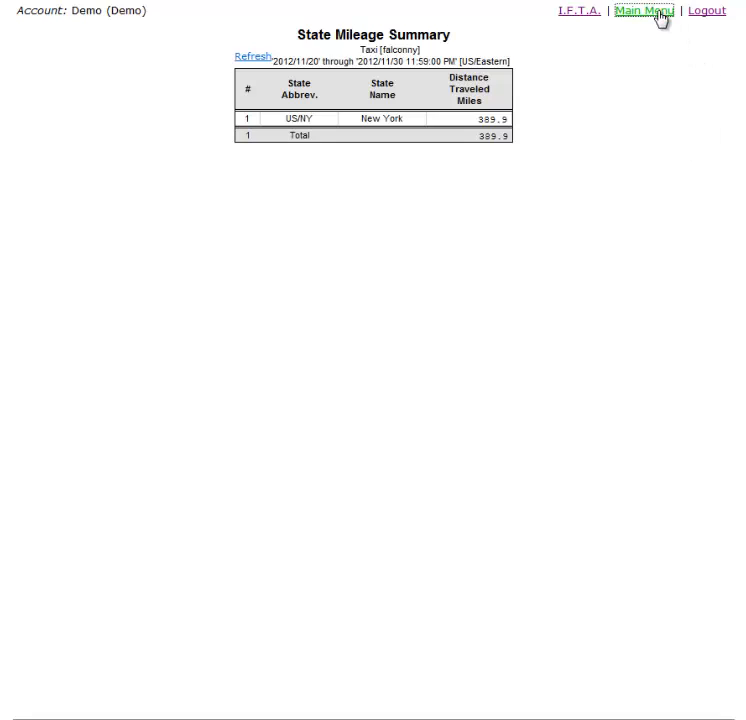
mouse_move(80, 20)
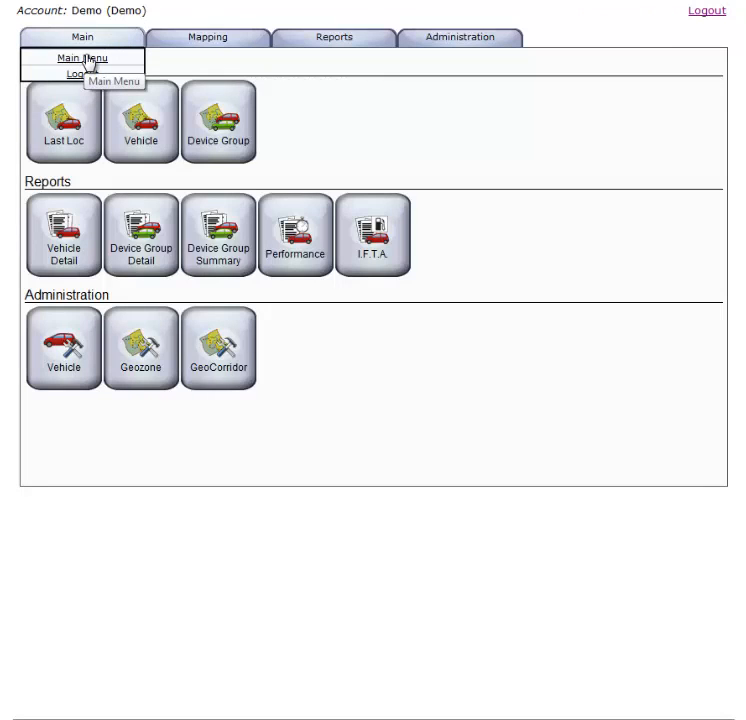
mouse_move(192, 40)
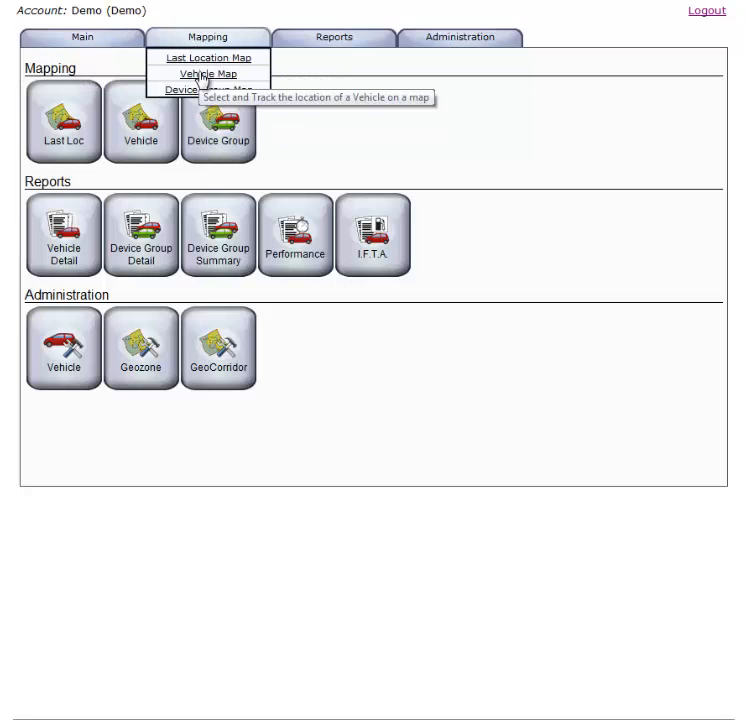
left_click(203, 75)
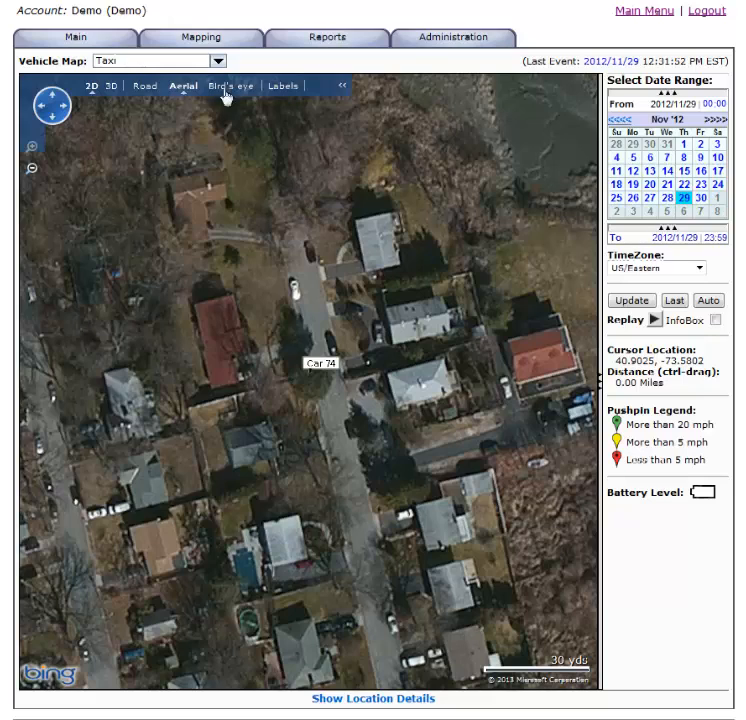
Step: Open the GeoCorridor named test for editing from GeoCorridor Admin and show its map in road view
mouse_move(450, 44)
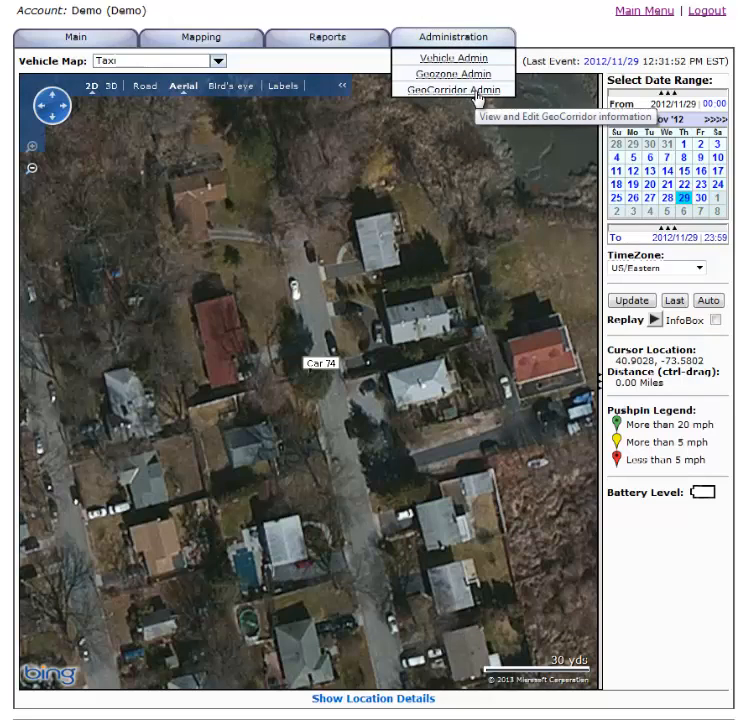
left_click(476, 92)
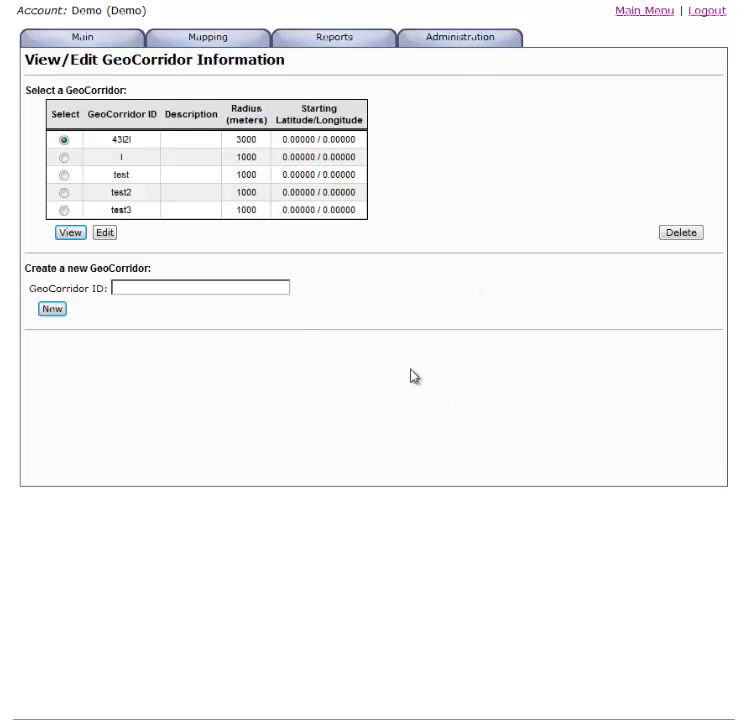
left_click(64, 175)
left_click(104, 233)
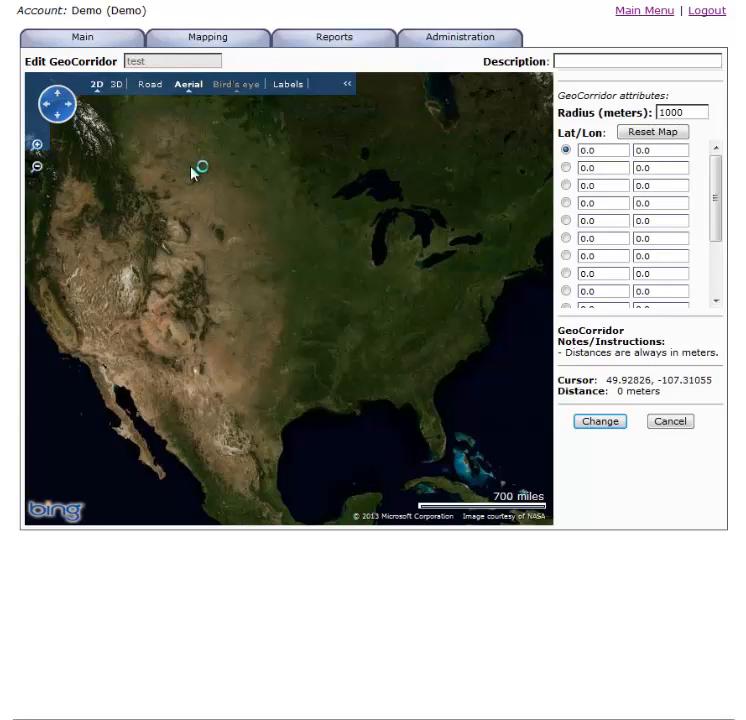
left_click(149, 86)
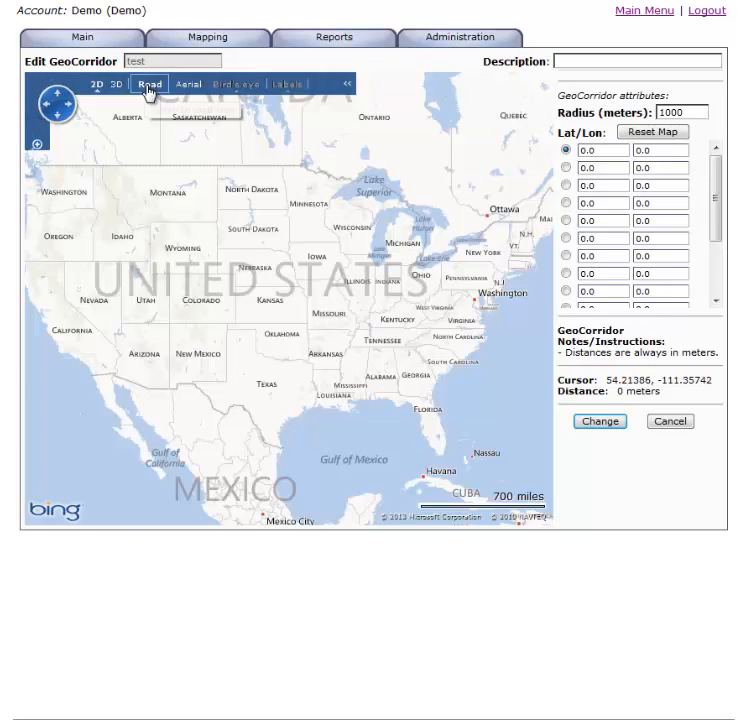
Step: Place the test GeoCorridor's first point in Florida near Mary Lake, at about 29.07245, -81.81287
left_click(431, 419)
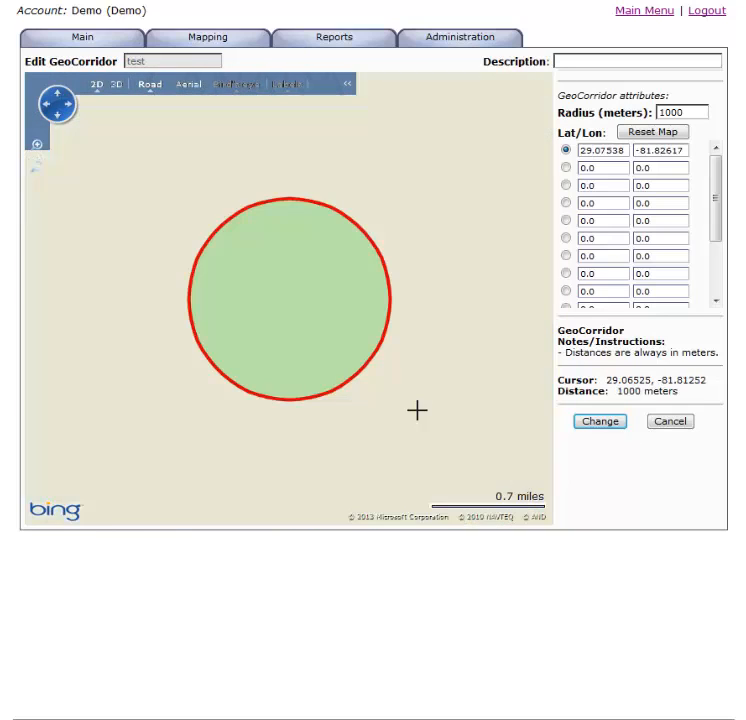
left_click_drag(295, 319, 416, 347)
left_click(680, 131)
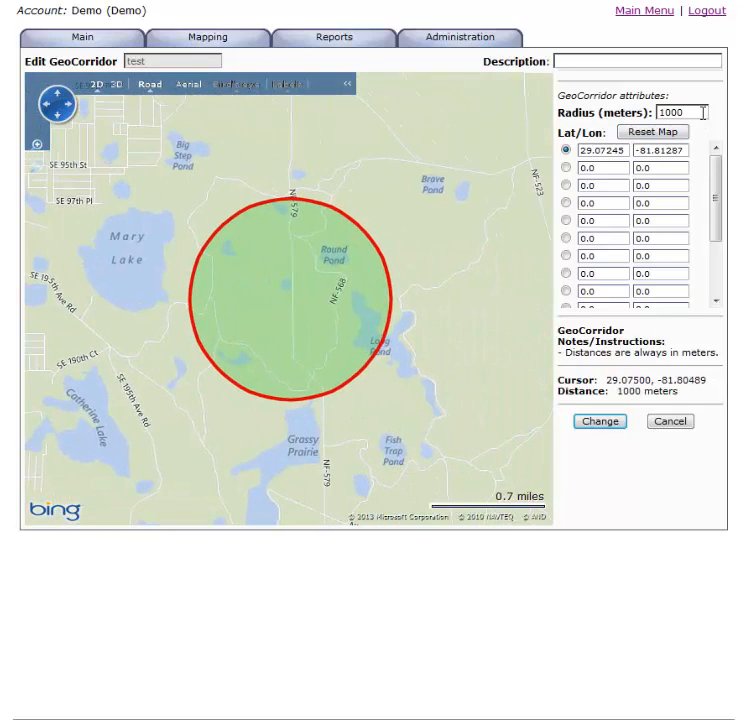
Step: Set the GeoCorridor's radius to 10 meters, update the map and move the first point onto road NF-579 at about 29.07236, -81.81259
double_click(703, 112)
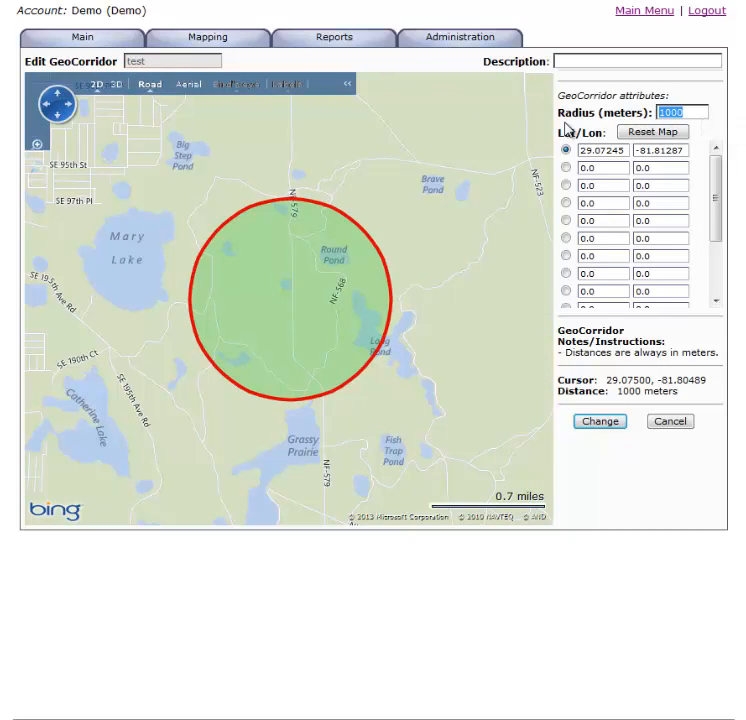
type("10")
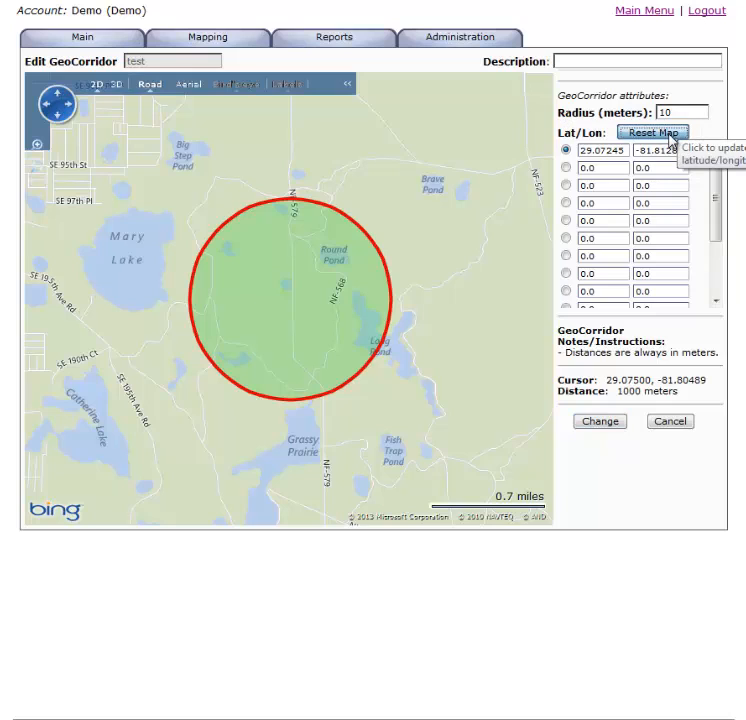
left_click(670, 138)
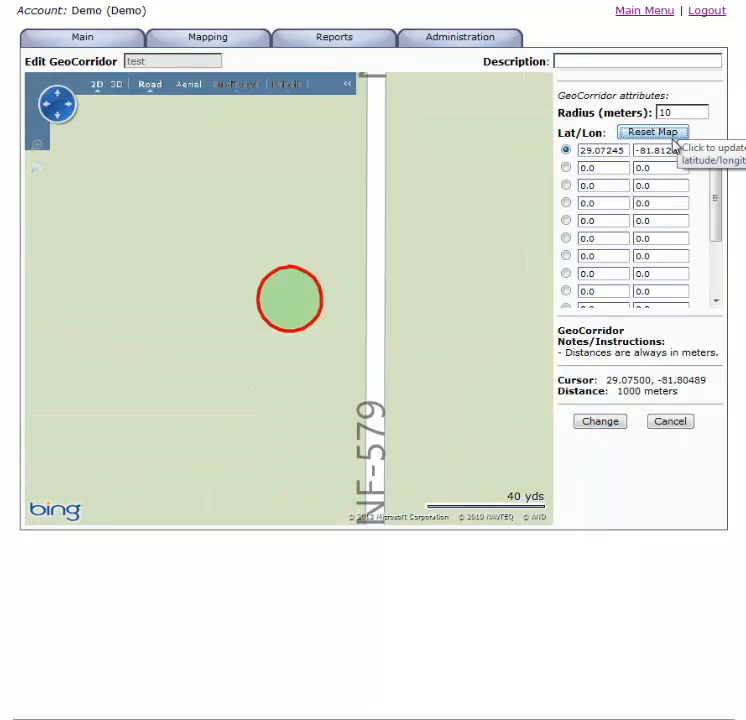
left_click(370, 337)
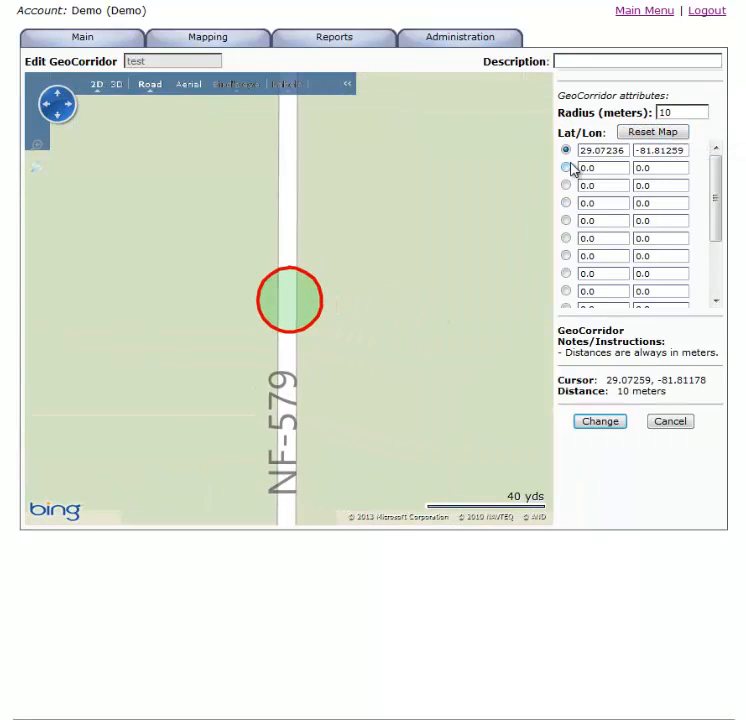
Step: Add a second GeoCorridor point farther north on NF-579, at about 29.07441, -81.81255, so the corridor follows the road
left_click(566, 168)
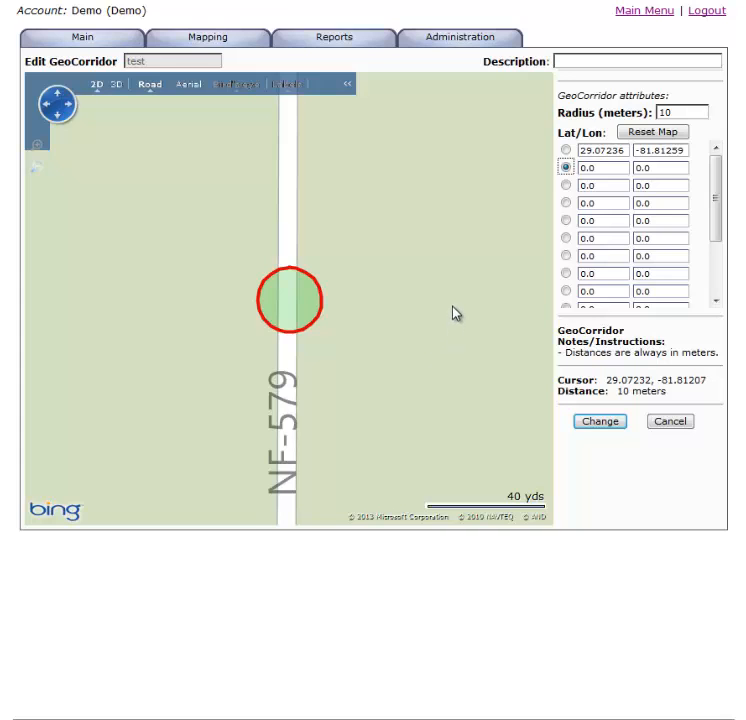
scroll(455, 314, "down", 1)
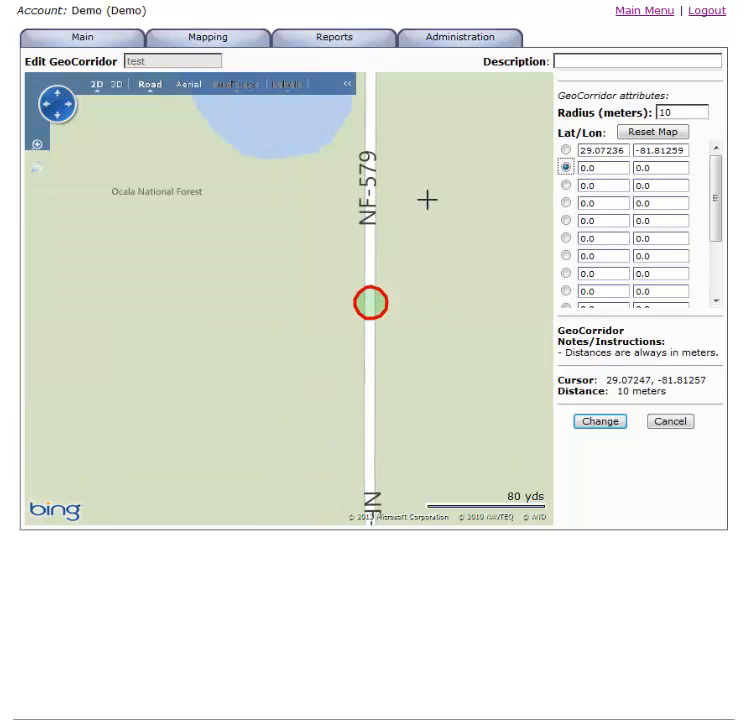
scroll(376, 103, "up", 1)
left_click(368, 98)
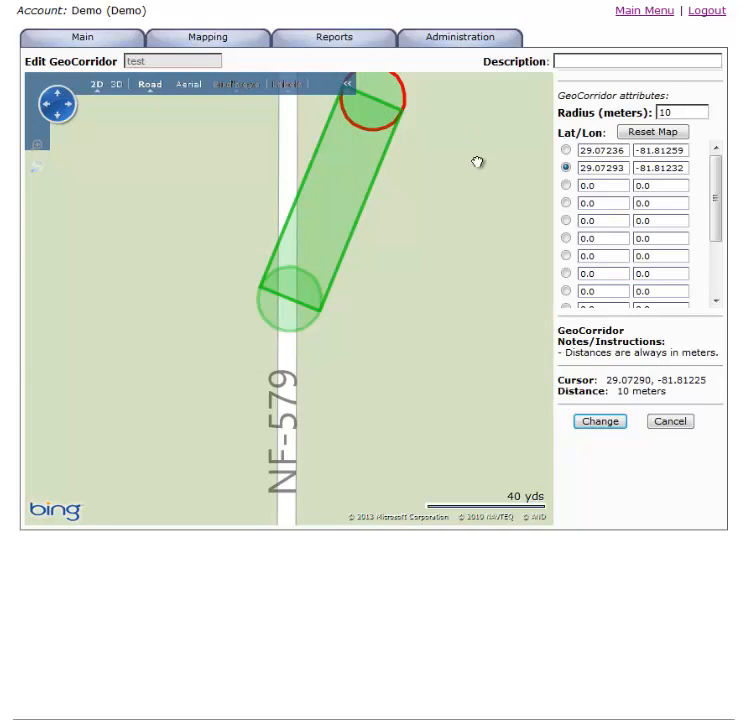
scroll(479, 162, "down", 3)
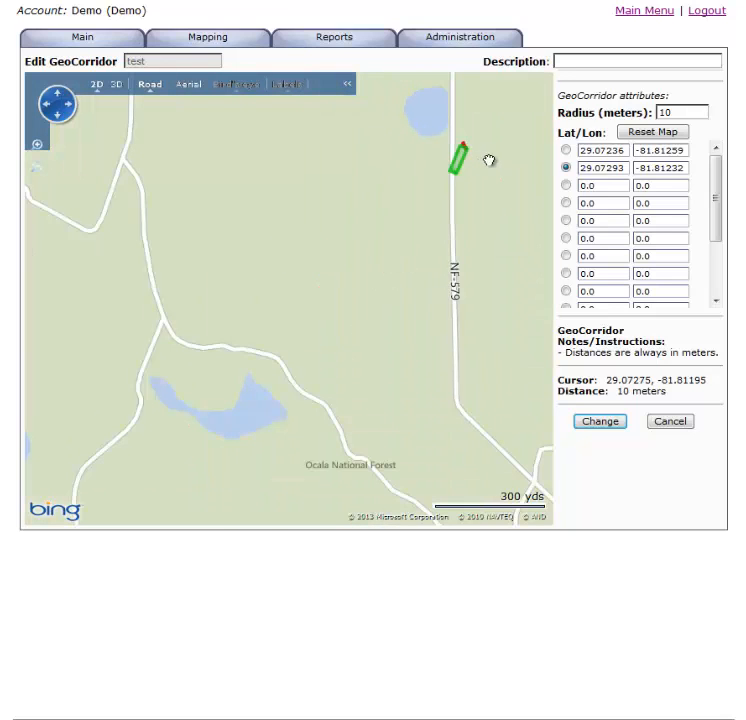
double_click(453, 76)
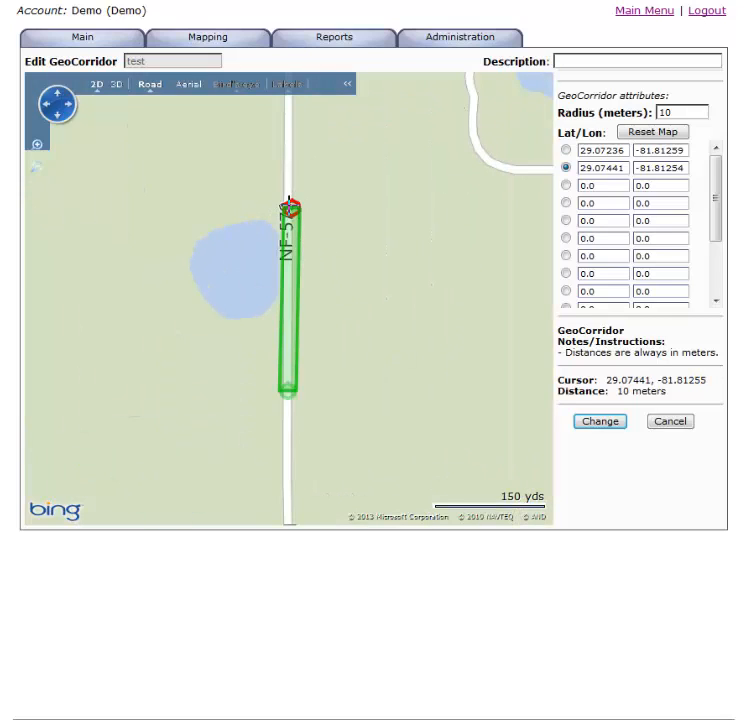
left_click(289, 207)
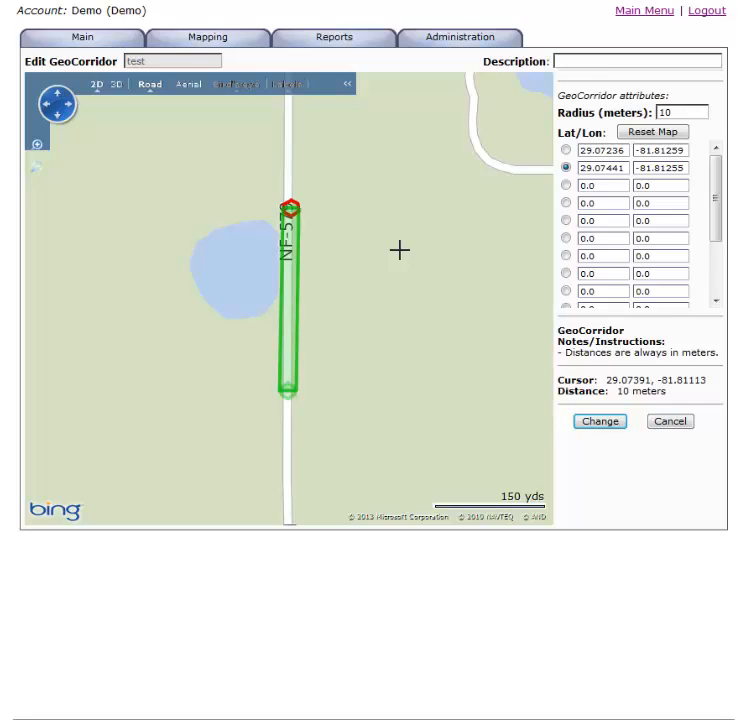
Step: Leave the GeoCorridor editor without saving, reopen the Vehicle Map from the main menu and select the Car 74 marker
mouse_move(78, 34)
left_click(88, 58)
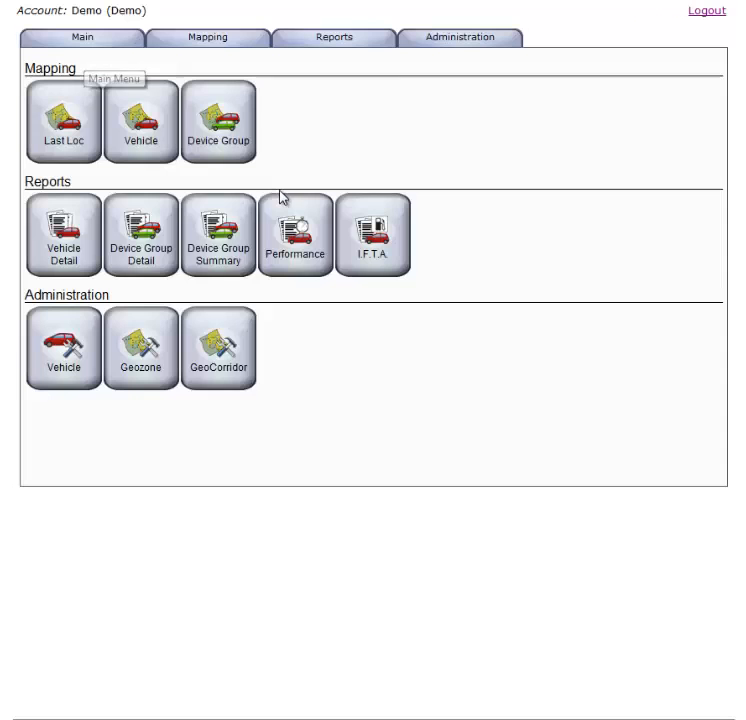
mouse_move(256, 80)
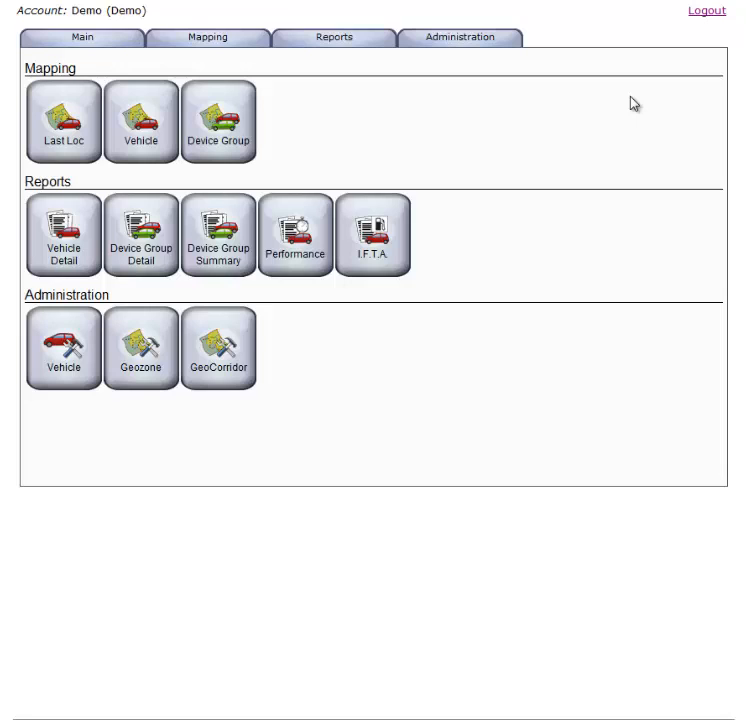
mouse_move(258, 28)
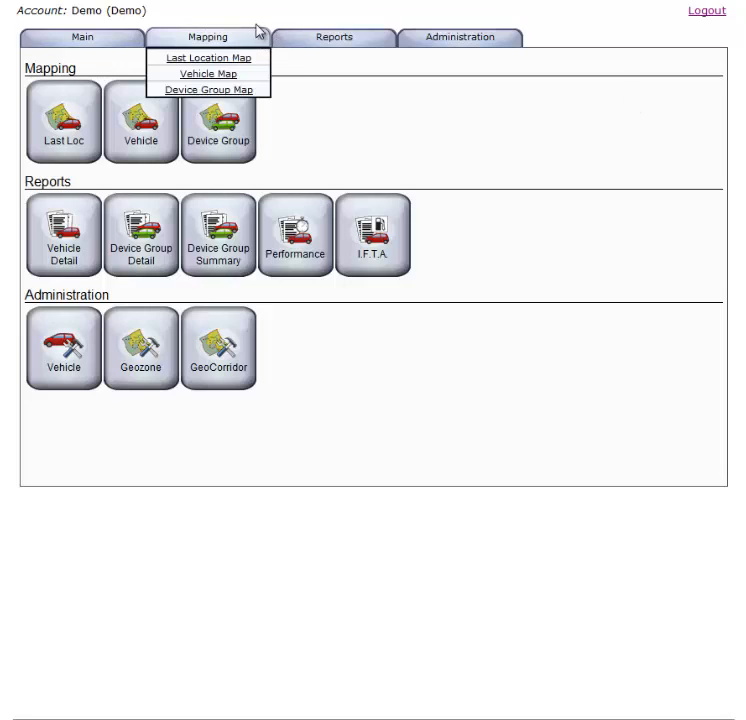
left_click(230, 79)
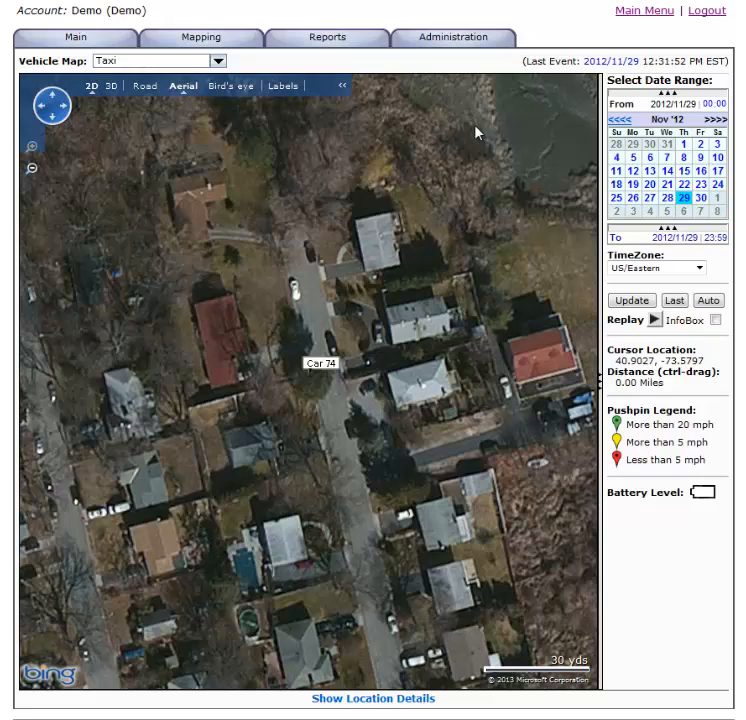
left_click(321, 368)
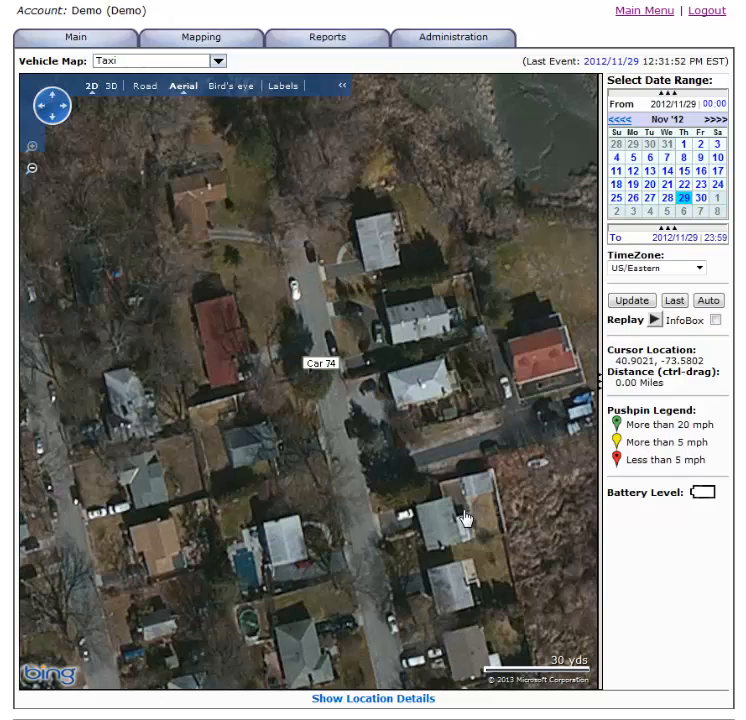